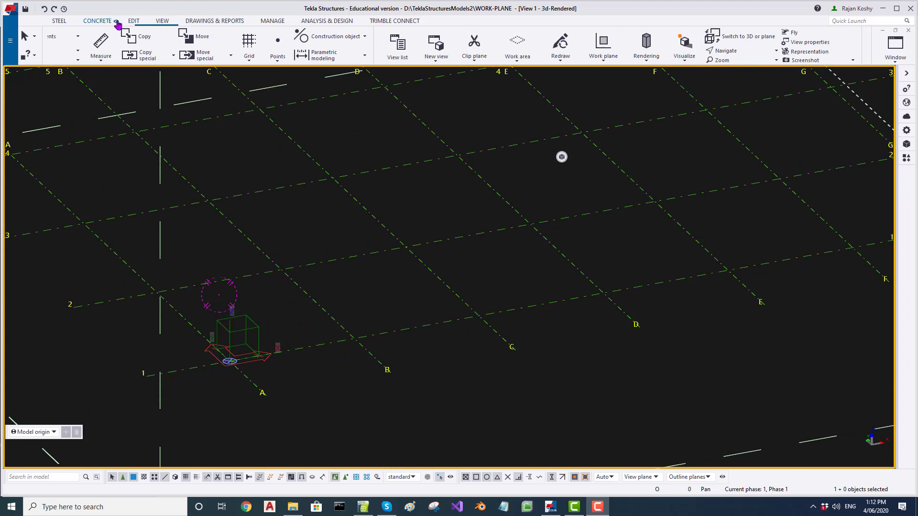
# Set the work plane using one point, with its origin at the intersection of grid lines C and 2.
pyautogui.click(606, 62)
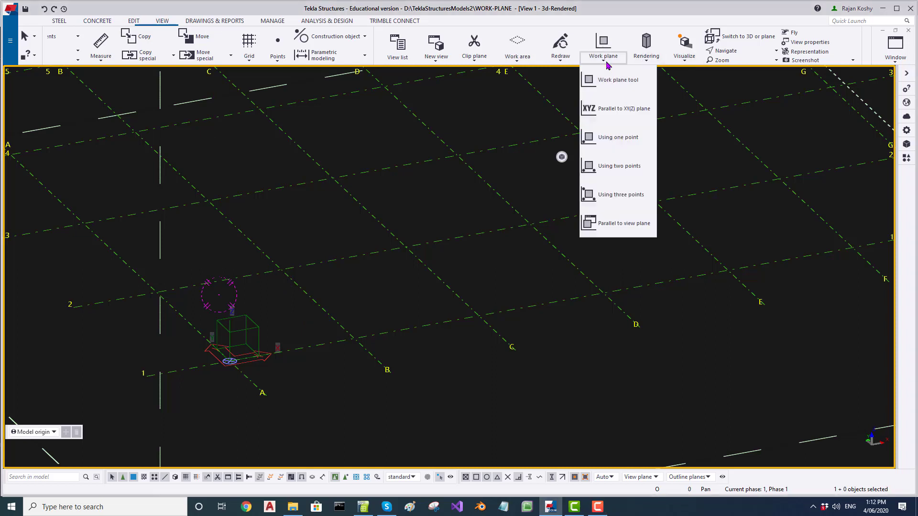
pyautogui.click(596, 140)
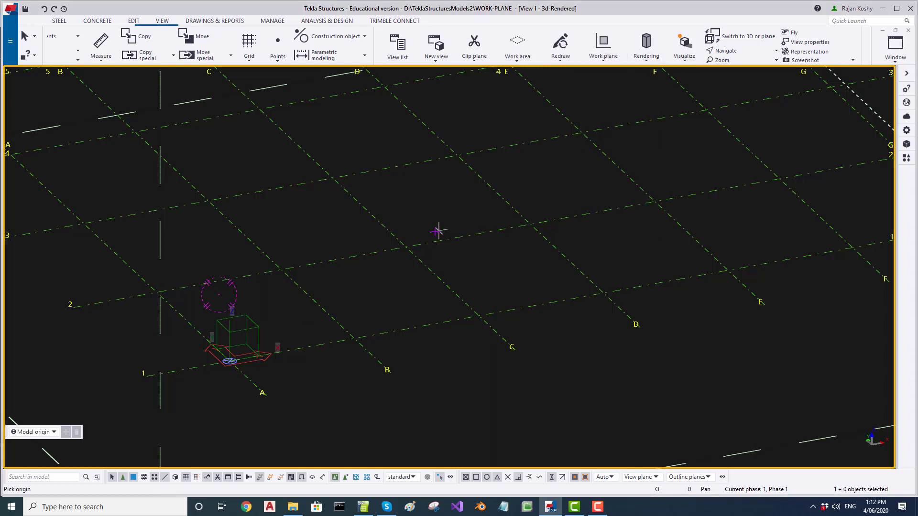
pyautogui.click(406, 245)
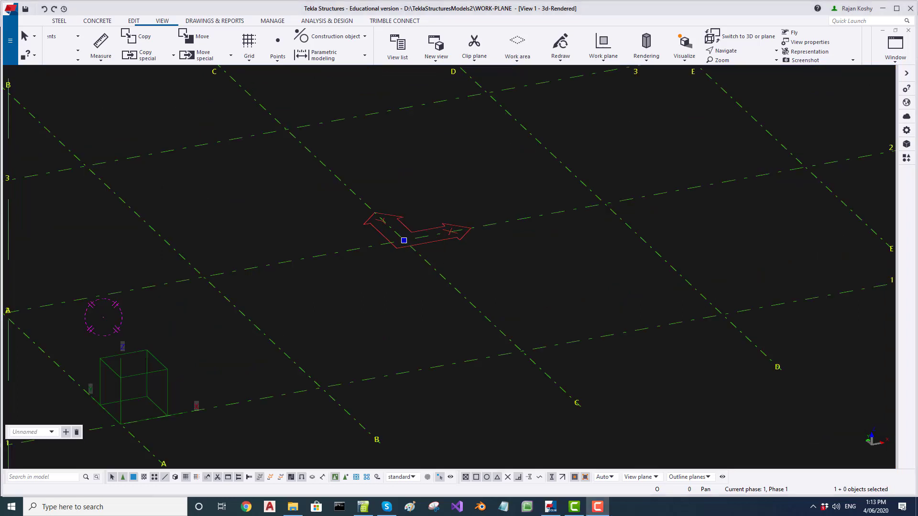
# Inquire the point at the work plane origin and compare its local and global coordinates.
pyautogui.scroll(3, 411, 258)
pyautogui.click(429, 271)
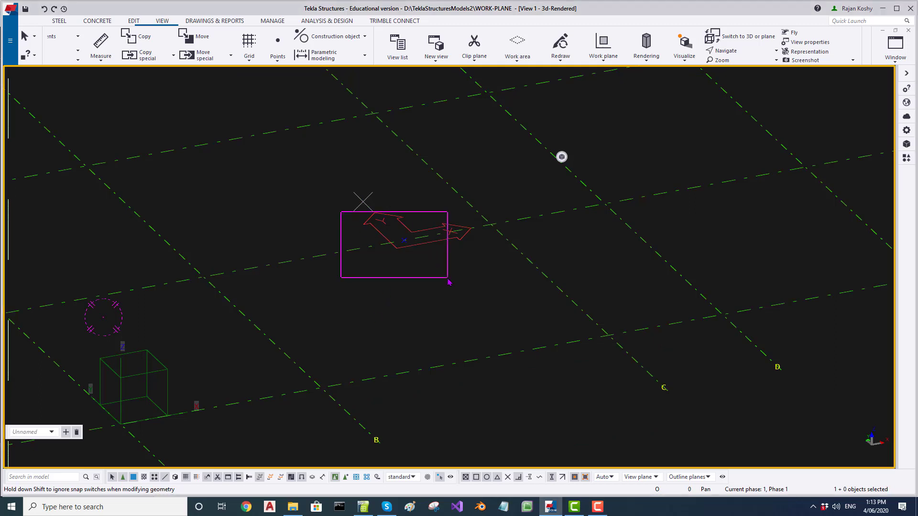
pyautogui.click(436, 241)
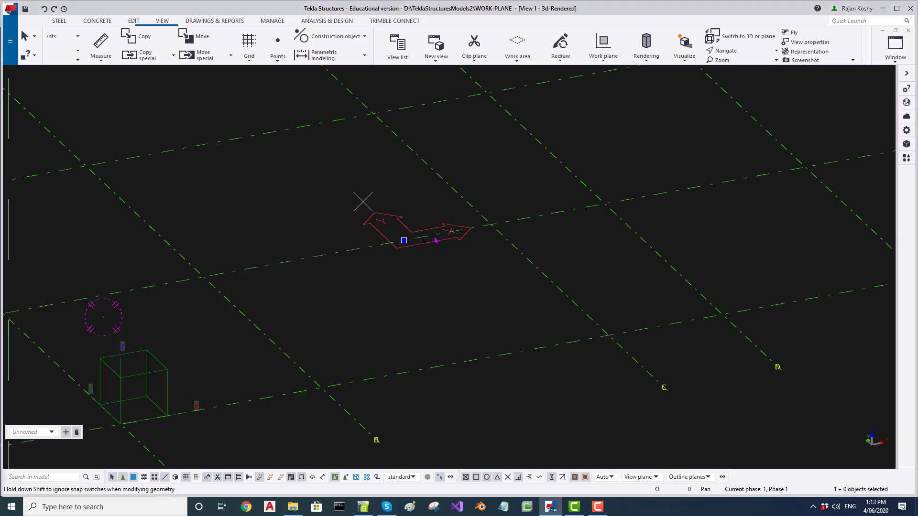
pyautogui.rightClick(403, 241)
pyautogui.click(425, 271)
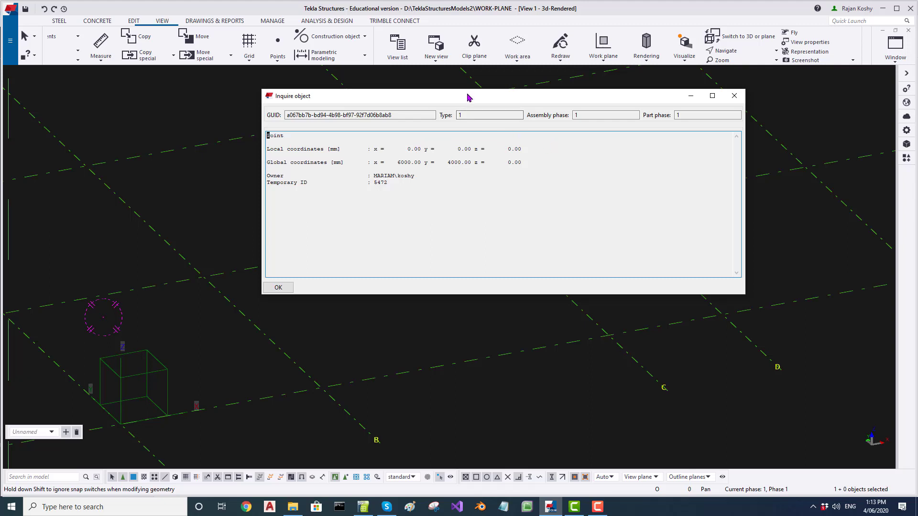
pyautogui.moveTo(467, 95); pyautogui.dragTo(517, 279)
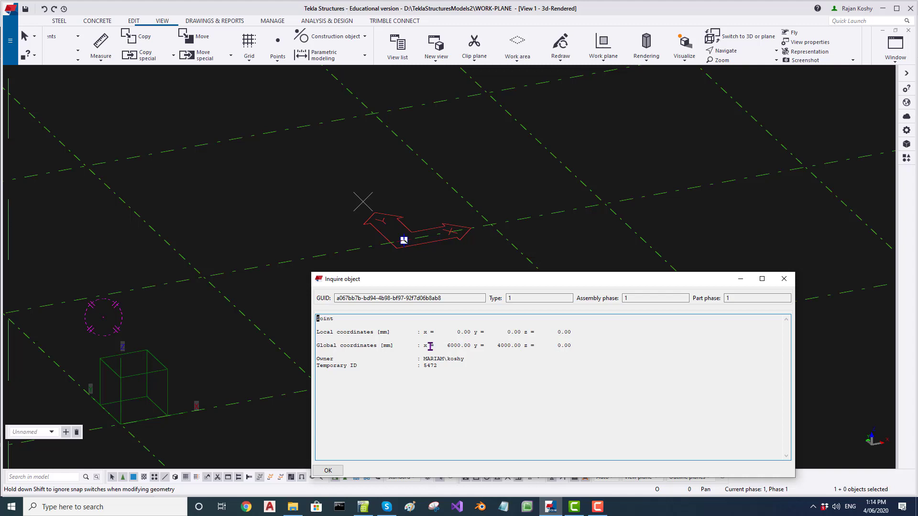
pyautogui.moveTo(423, 345); pyautogui.dragTo(572, 344)
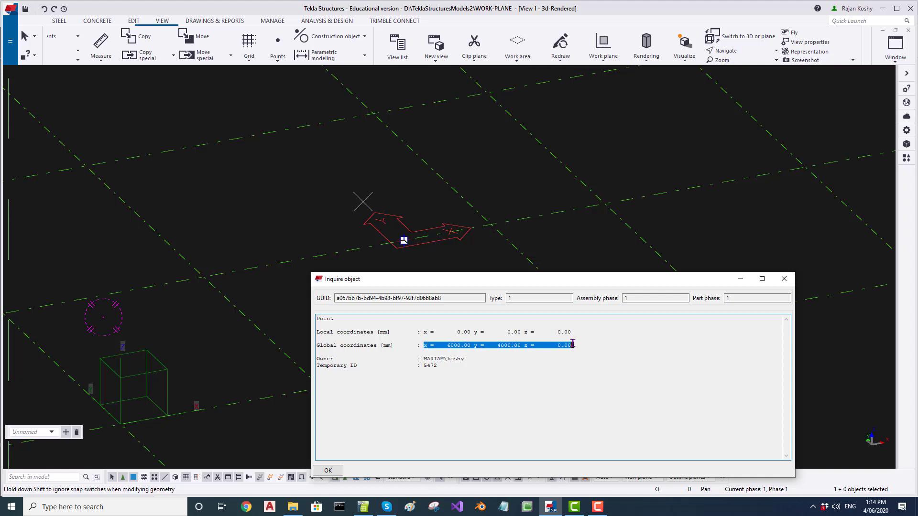
pyautogui.click(599, 344)
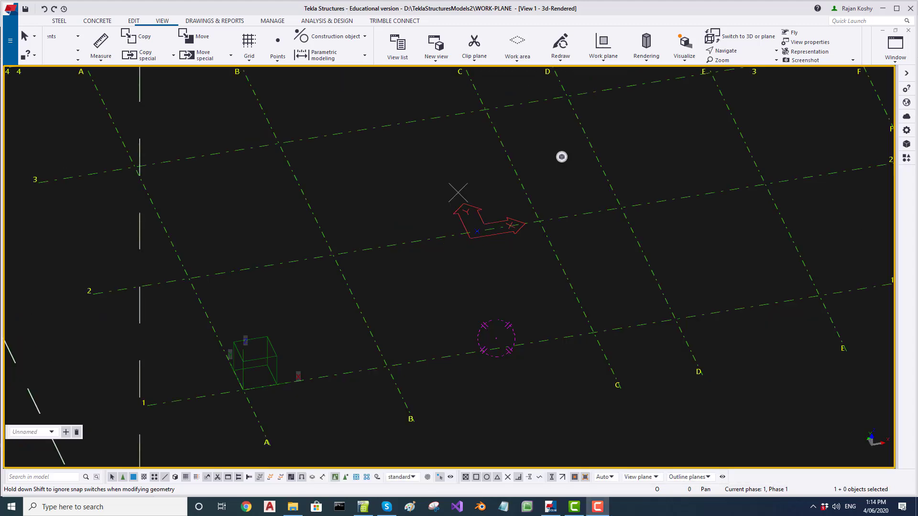
# Create a basic view on the XY plane at coordinate 3000 and switch it from 3D to plane view.
pyautogui.click(435, 52)
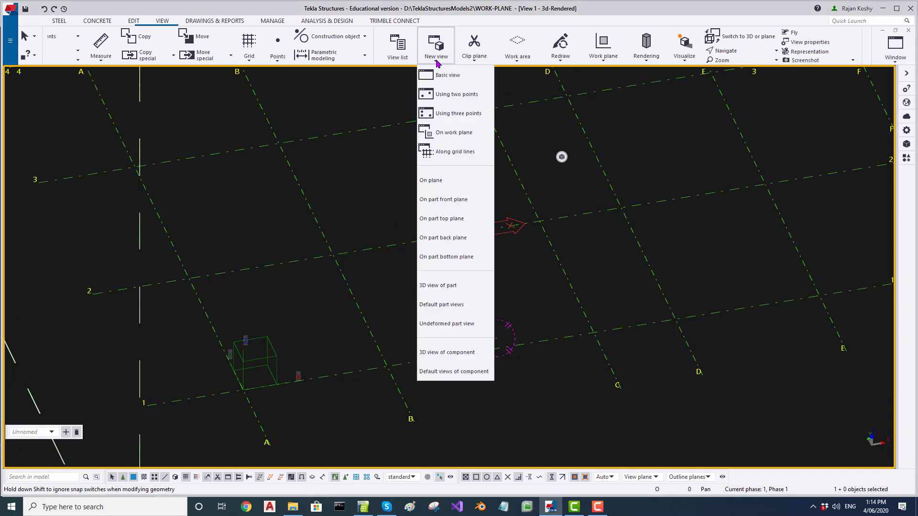
pyautogui.click(461, 76)
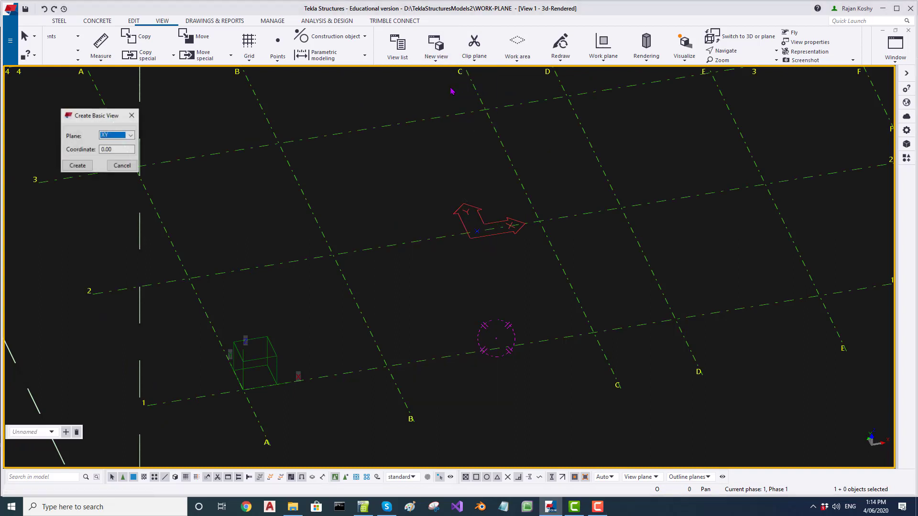
pyautogui.press('Tab')
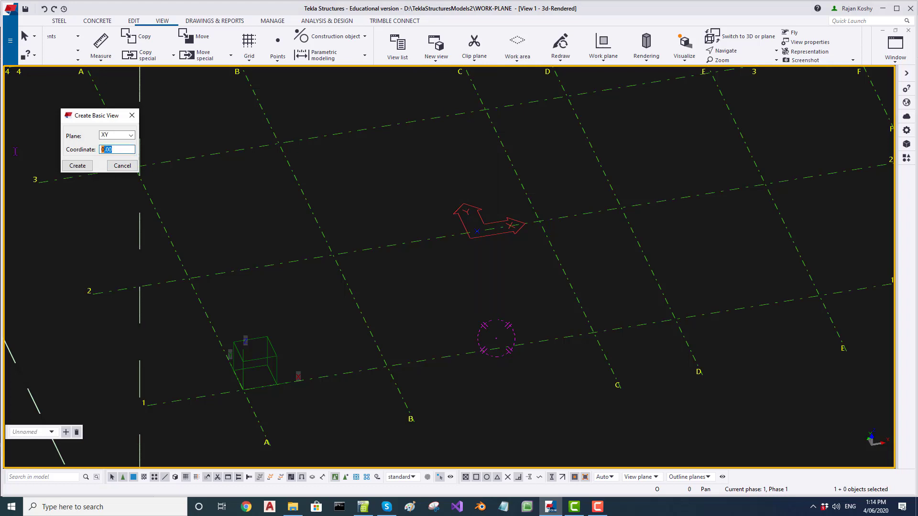
pyautogui.write('3000')
pyautogui.click(74, 166)
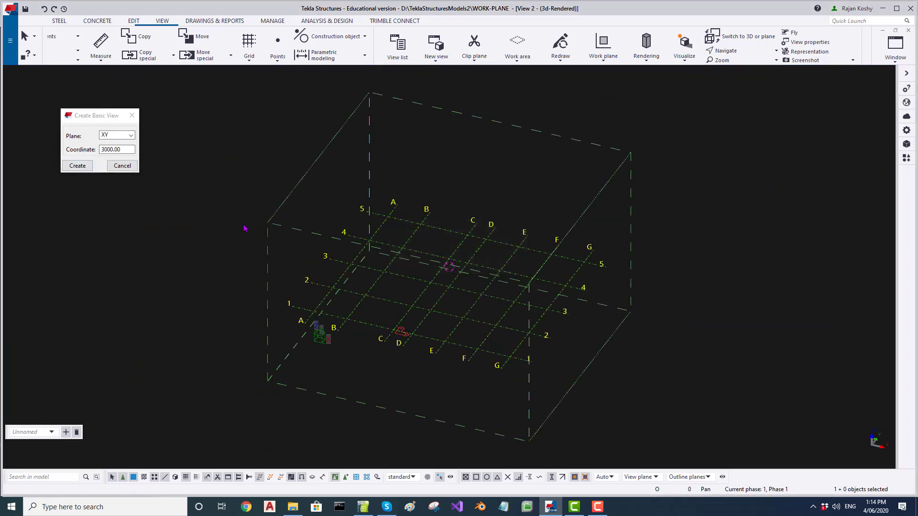
pyautogui.click(417, 287)
pyautogui.hotkey('ctrl', 'p')
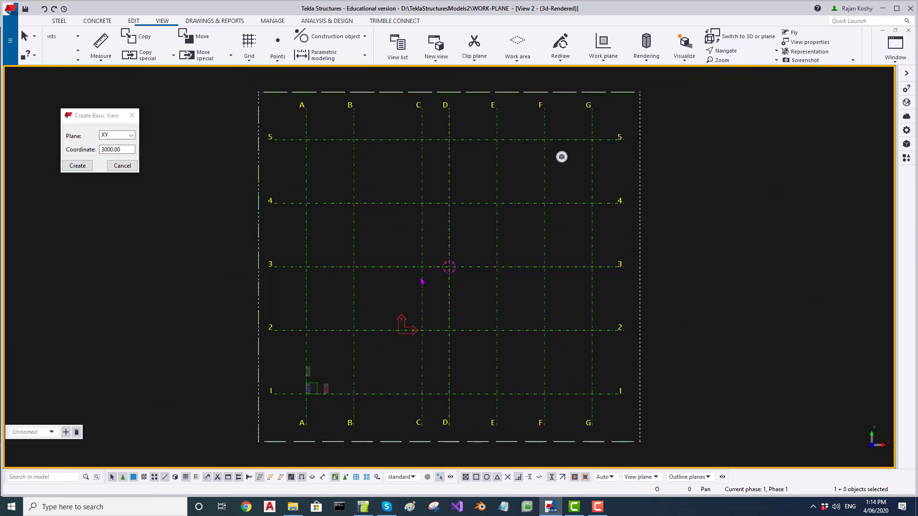
# Add a point at any position on the intersection of grid lines B and 4 in the new view.
pyautogui.scroll(2, 344, 166)
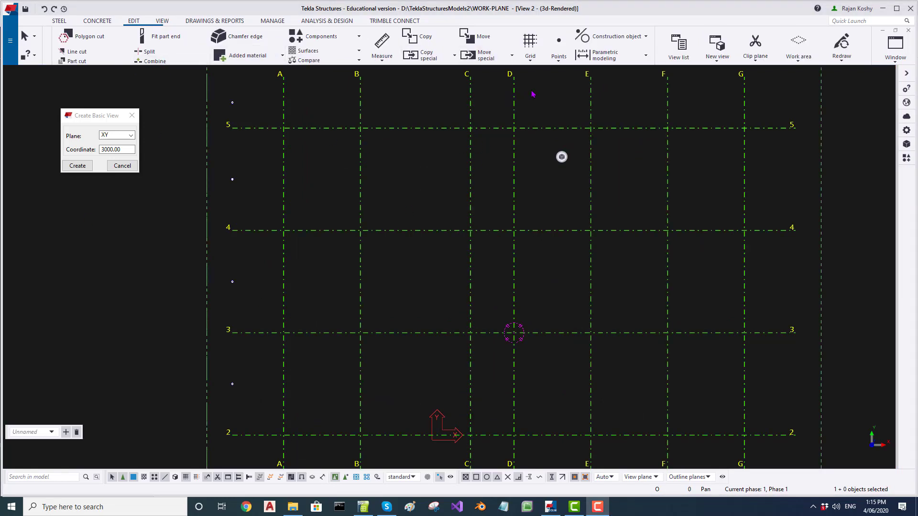
pyautogui.click(559, 61)
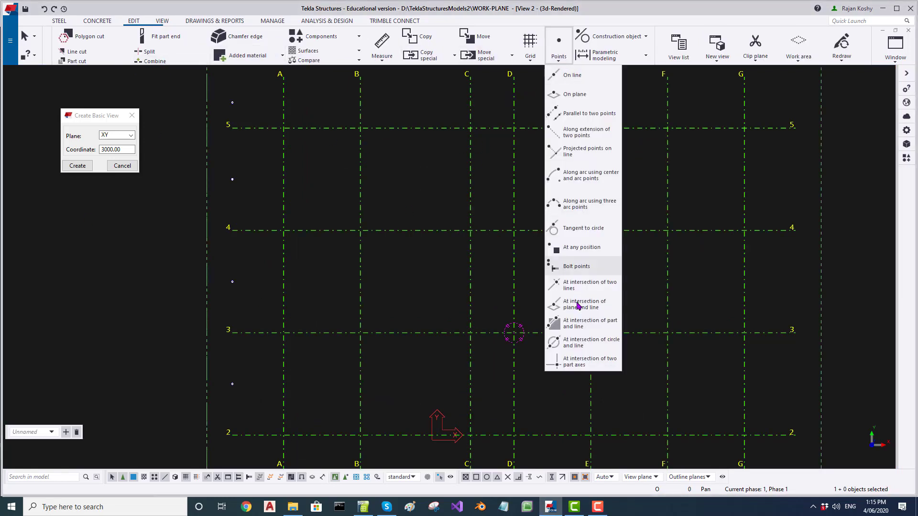
pyautogui.click(576, 247)
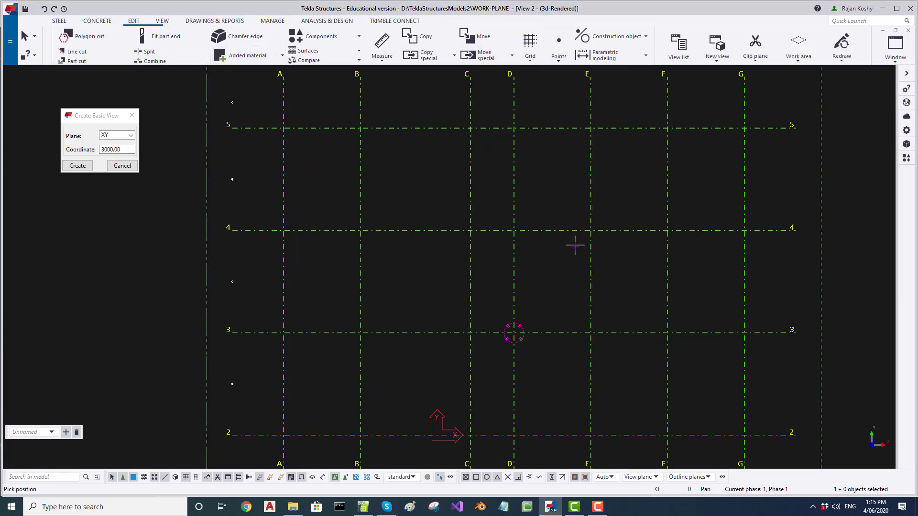
pyautogui.click(364, 225)
# Inquire the new point at grid intersection B-4 and compare its local z value with its global coordinates.
pyautogui.scroll(2, 391, 200)
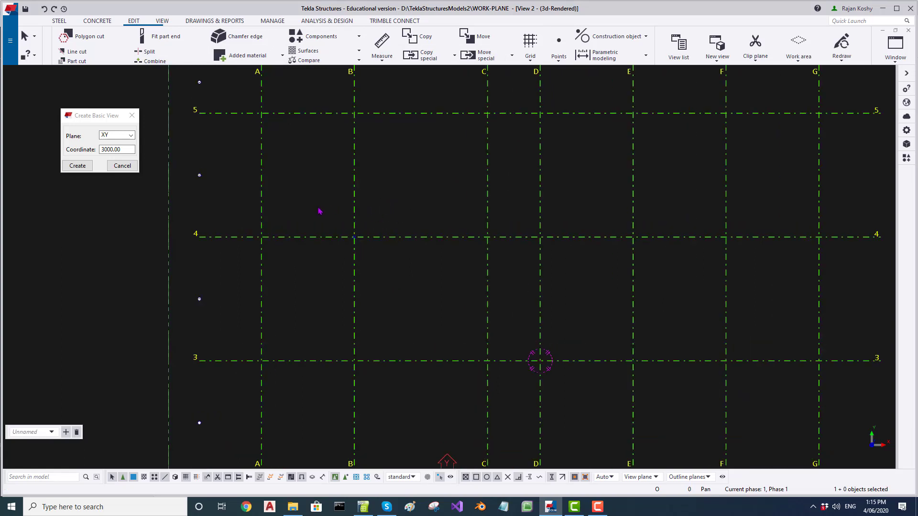
pyautogui.moveTo(319, 206); pyautogui.dragTo(380, 269)
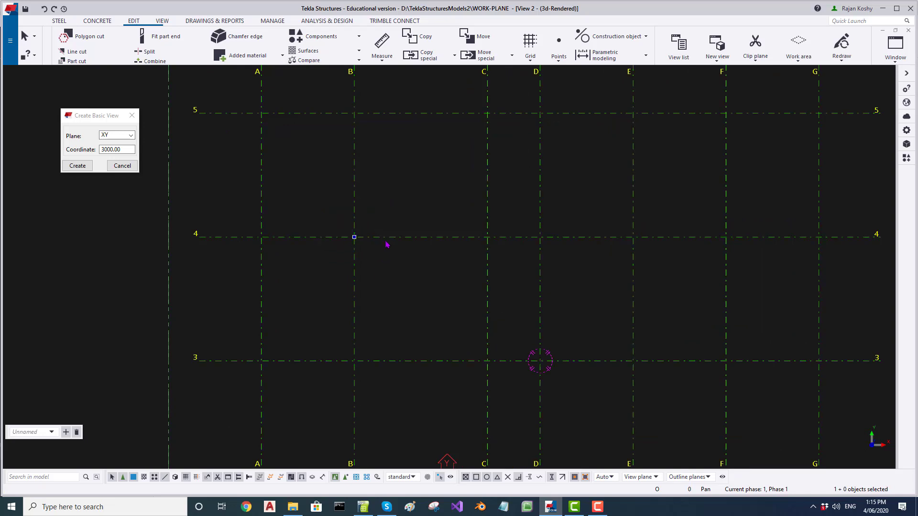
pyautogui.click(398, 214)
pyautogui.moveTo(331, 202); pyautogui.dragTo(409, 263)
pyautogui.rightClick(419, 188)
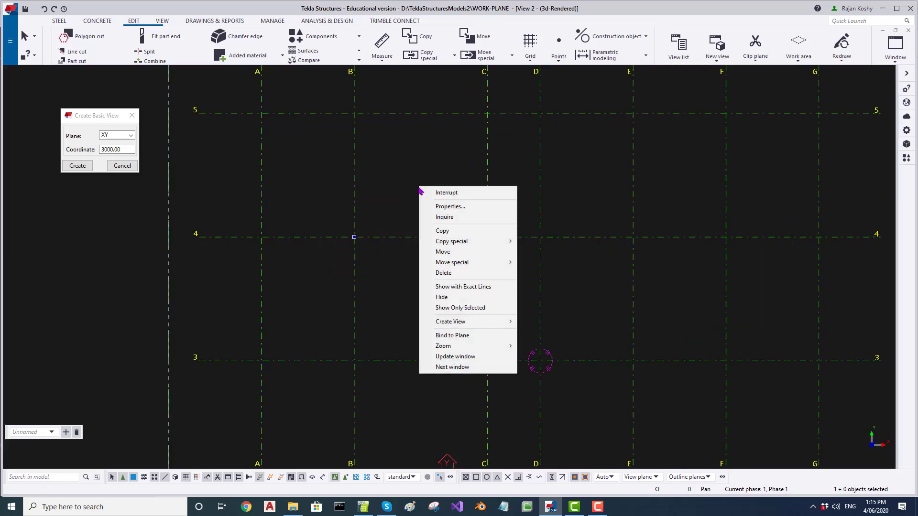
pyautogui.click(458, 217)
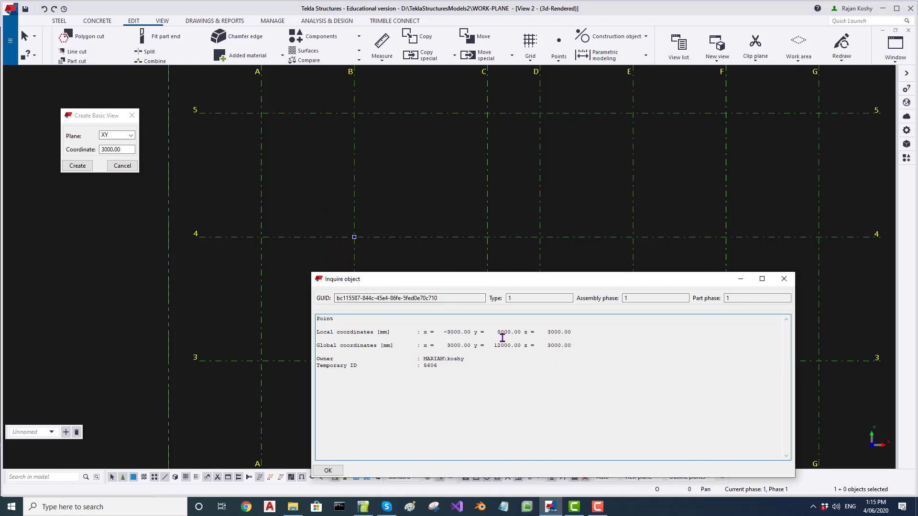
pyautogui.moveTo(547, 331); pyautogui.dragTo(591, 333)
pyautogui.click(447, 346)
pyautogui.moveTo(447, 346); pyautogui.dragTo(597, 349)
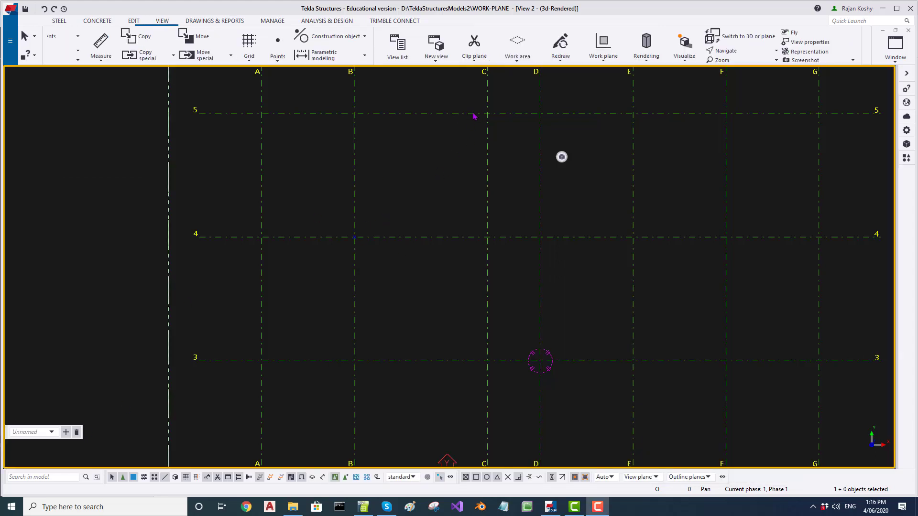
# Reset the work plane parallel to the XY plane with a depth coordinate of 0.00.
pyautogui.click(518, 56)
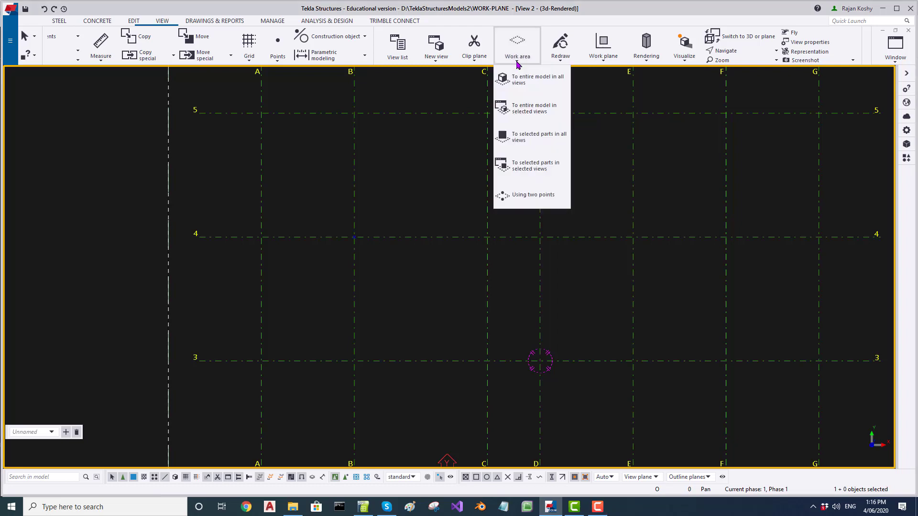
pyautogui.click(615, 62)
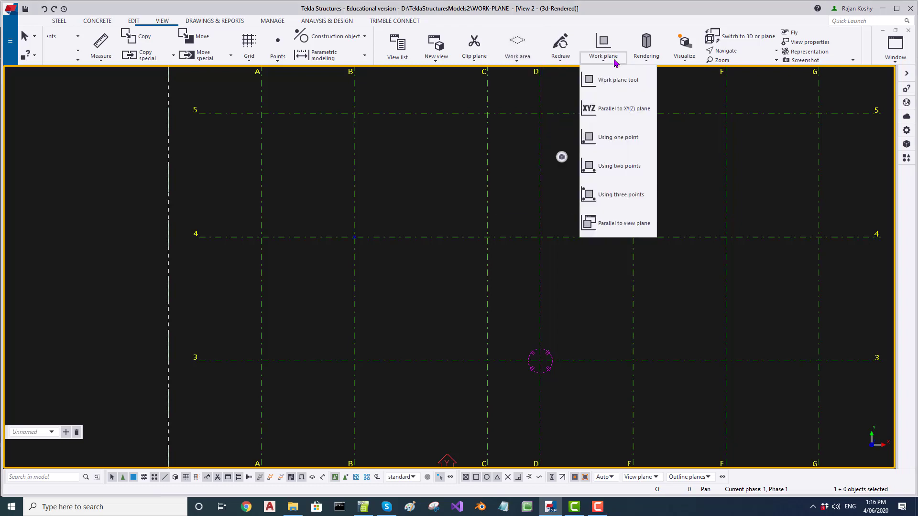
pyautogui.click(617, 106)
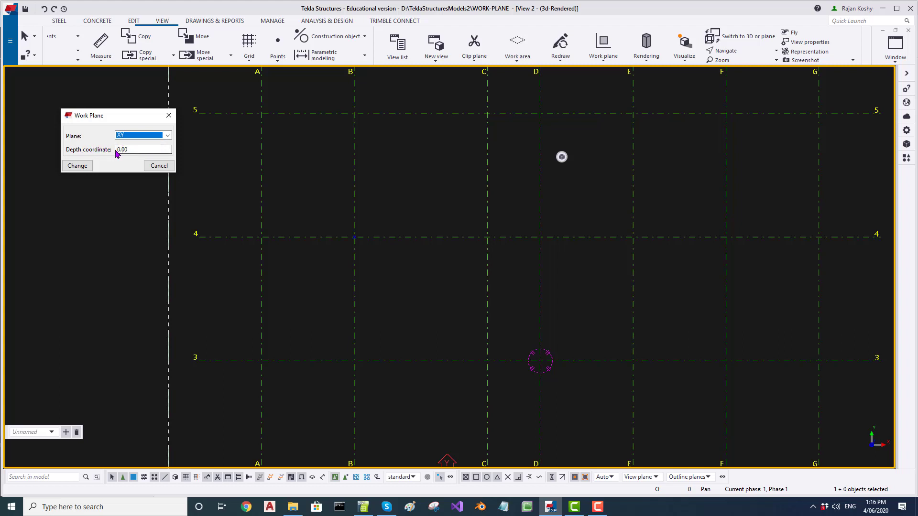
pyautogui.click(82, 169)
pyautogui.click(441, 208)
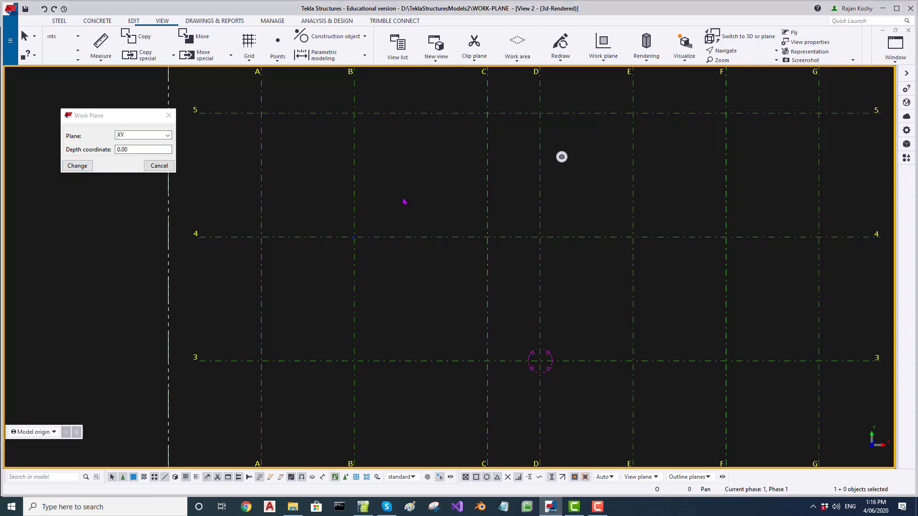
# Inquire the B-4 point again under the reset work plane and compare its local and global coordinates.
pyautogui.moveTo(315, 205); pyautogui.dragTo(397, 260)
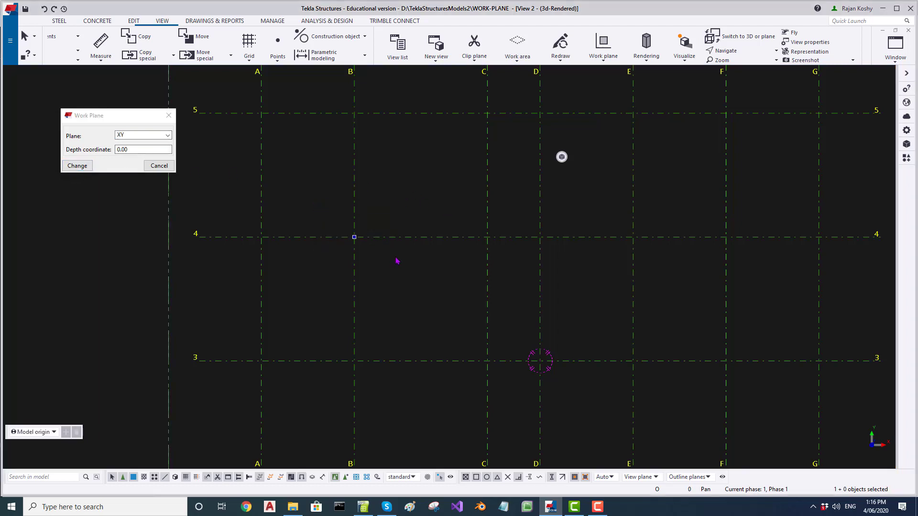
pyautogui.rightClick(391, 182)
pyautogui.click(415, 208)
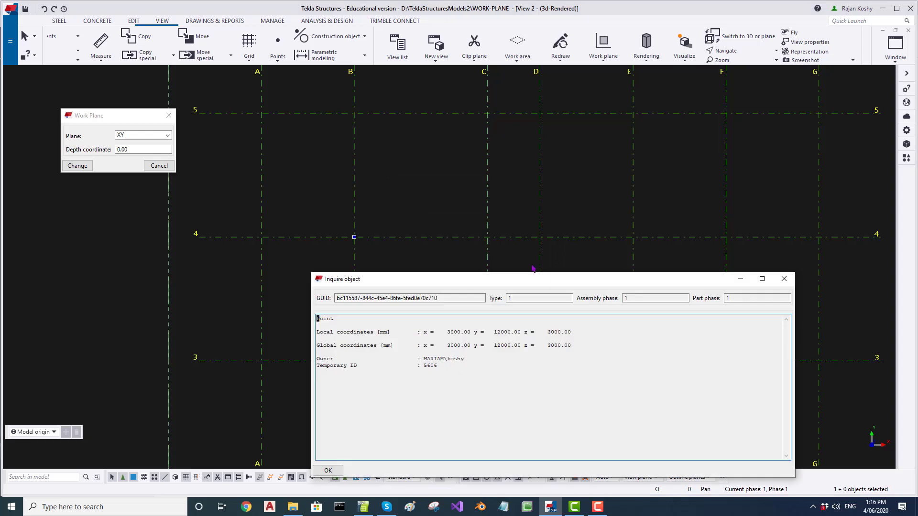
pyautogui.moveTo(447, 334); pyautogui.dragTo(585, 334)
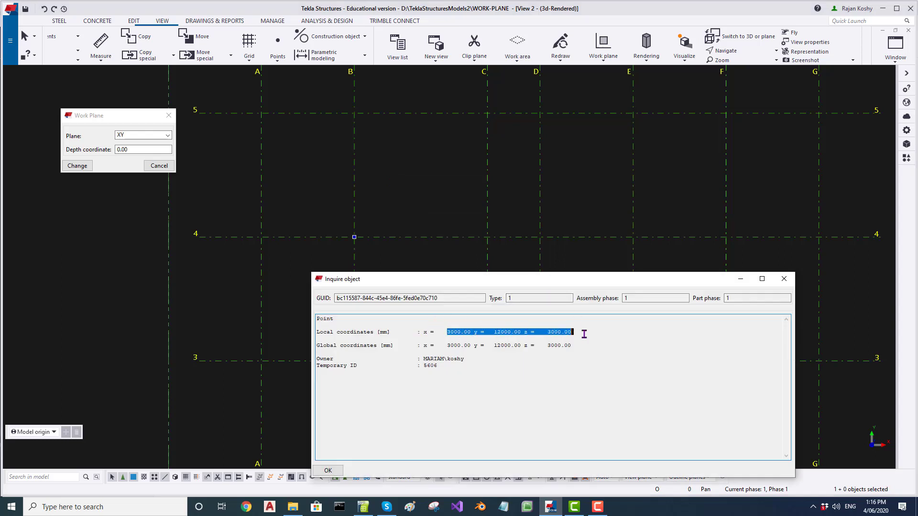
pyautogui.click(605, 342)
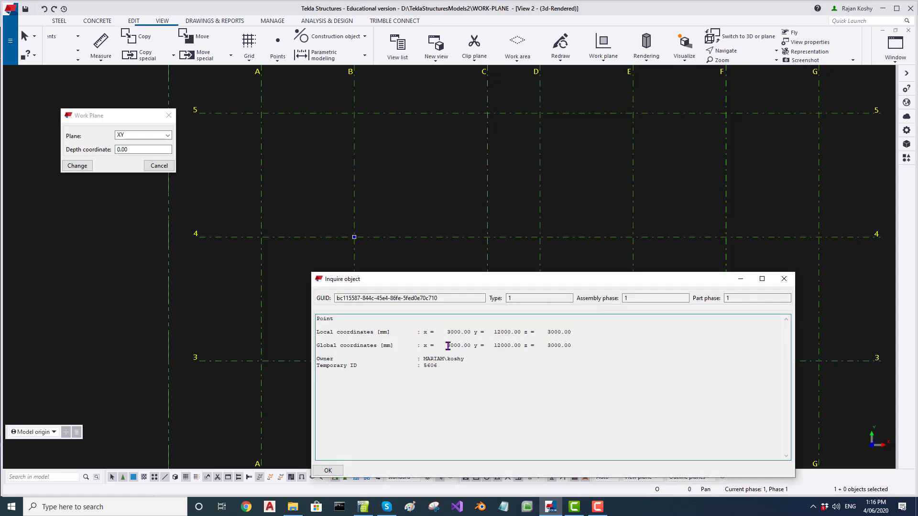
pyautogui.moveTo(448, 345); pyautogui.dragTo(615, 345)
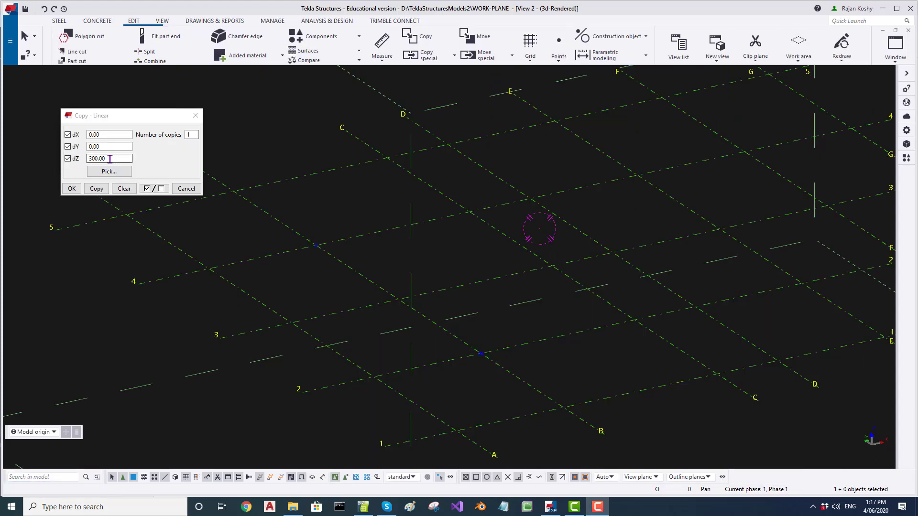
# Copy the point at grid intersection B-2 once with a linear offset of dZ 300, keeping dX and dY at 0.
pyautogui.click(96, 187)
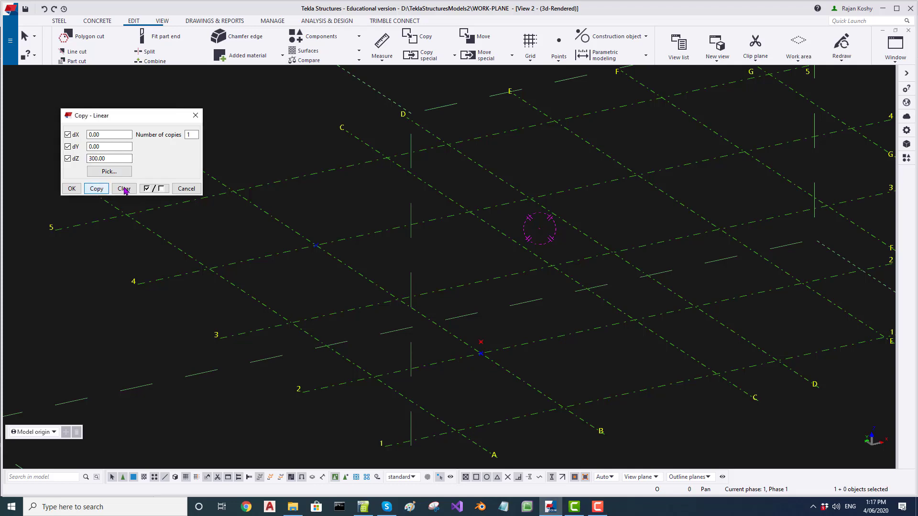
# Set the work plane using one point, with its origin at the copied point above grid intersection B-2.
pyautogui.scroll(3, 495, 373)
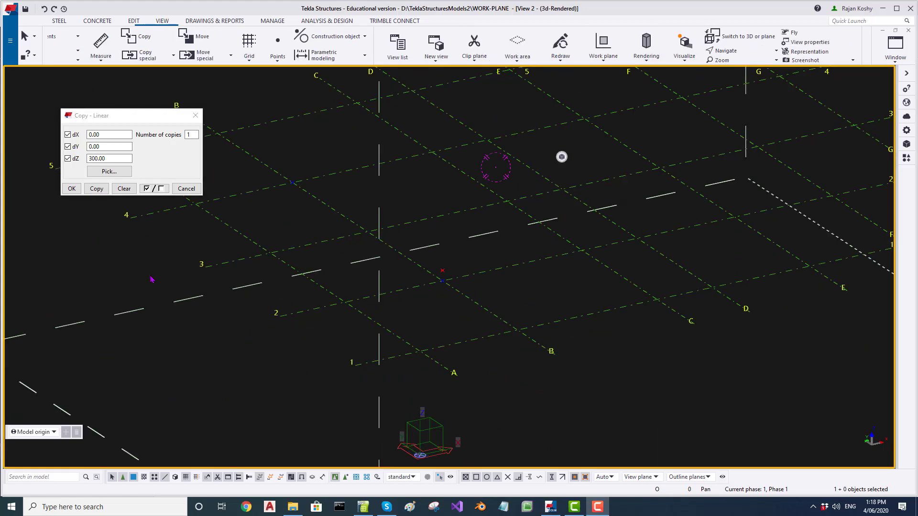
pyautogui.click(604, 62)
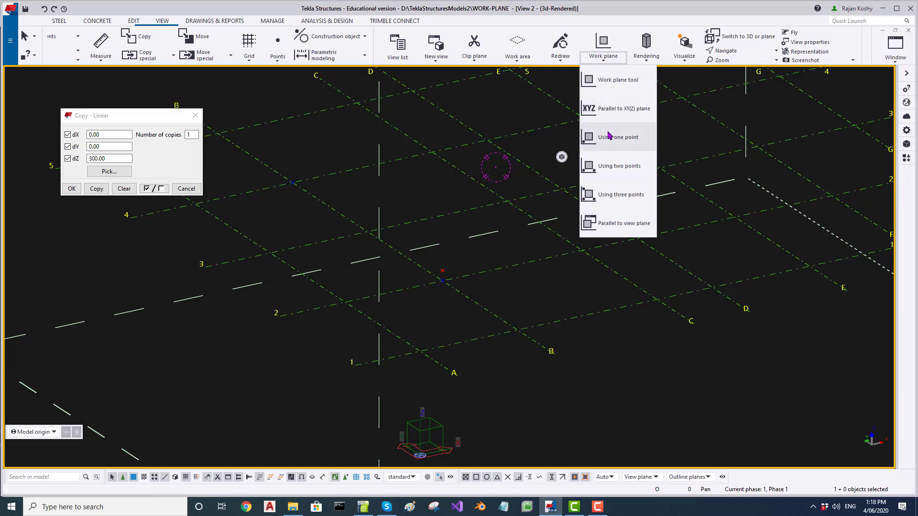
pyautogui.click(590, 137)
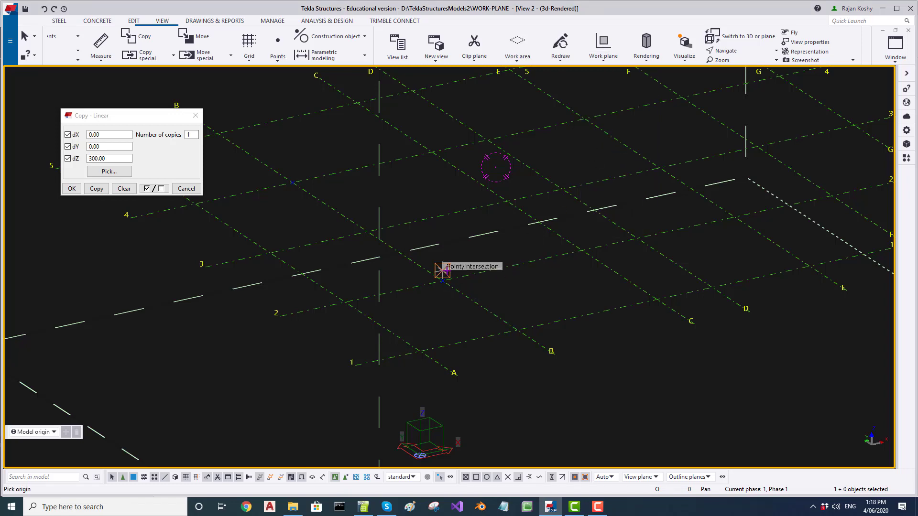
pyautogui.click(442, 271)
# Inquire the copied point above grid intersection B-2 to check its coordinates relative to the one-point work plane.
pyautogui.scroll(5, 444, 275)
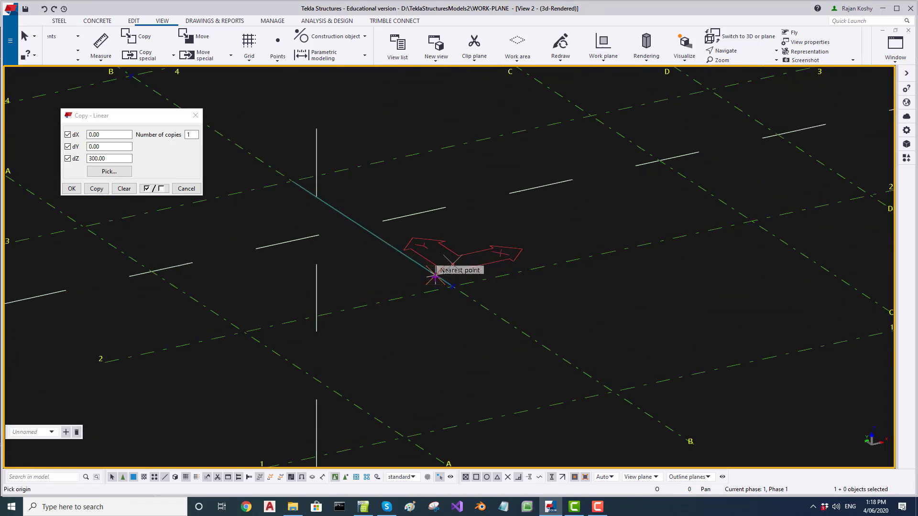
pyautogui.keyDown('ctrl'); pyautogui.moveTo(472, 300); pyautogui.dragTo(442, 313, button='middle'); pyautogui.keyUp('ctrl')
pyautogui.rightClick(457, 263)
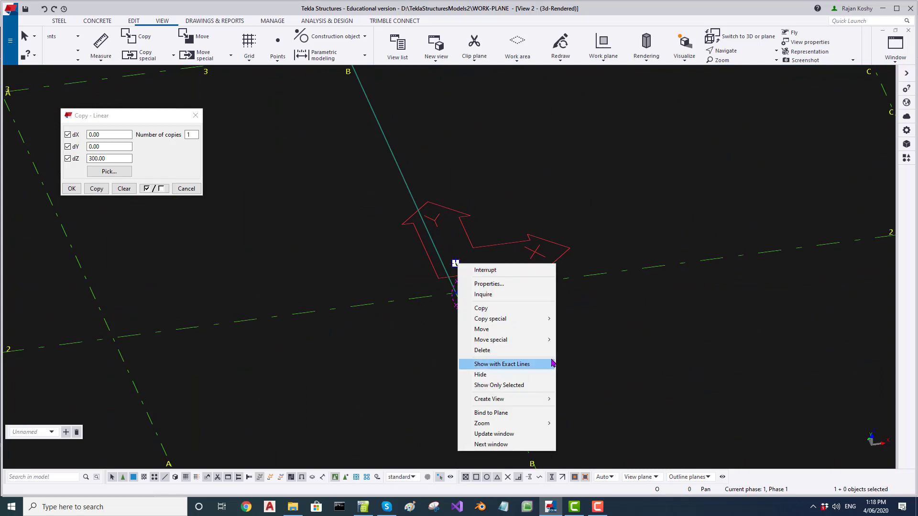
pyautogui.click(506, 295)
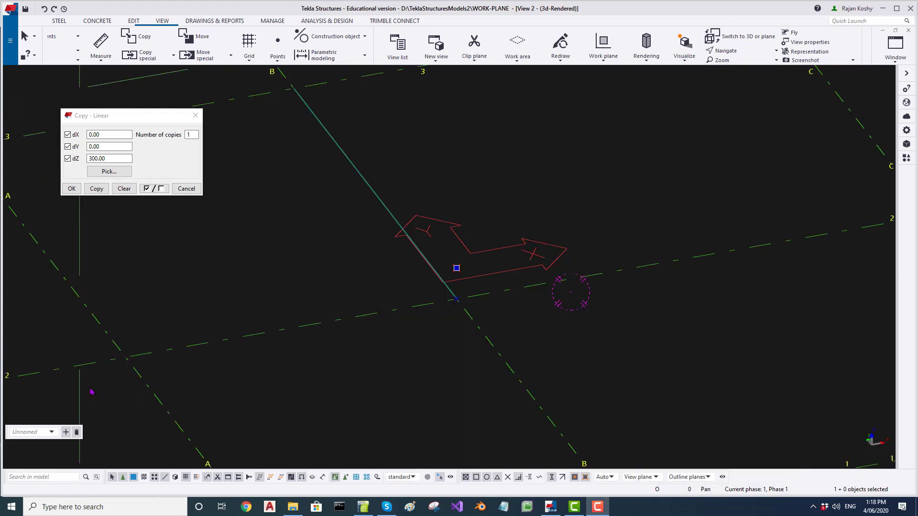
# Set the work plane using two points, with the origin at B-2 and positive X along grid line B towards grid line 1.
pyautogui.click(604, 61)
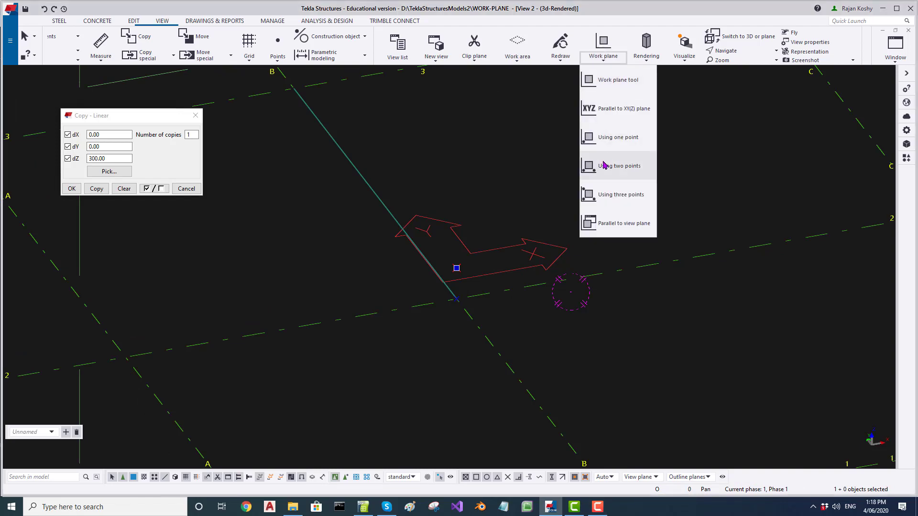
pyautogui.click(617, 166)
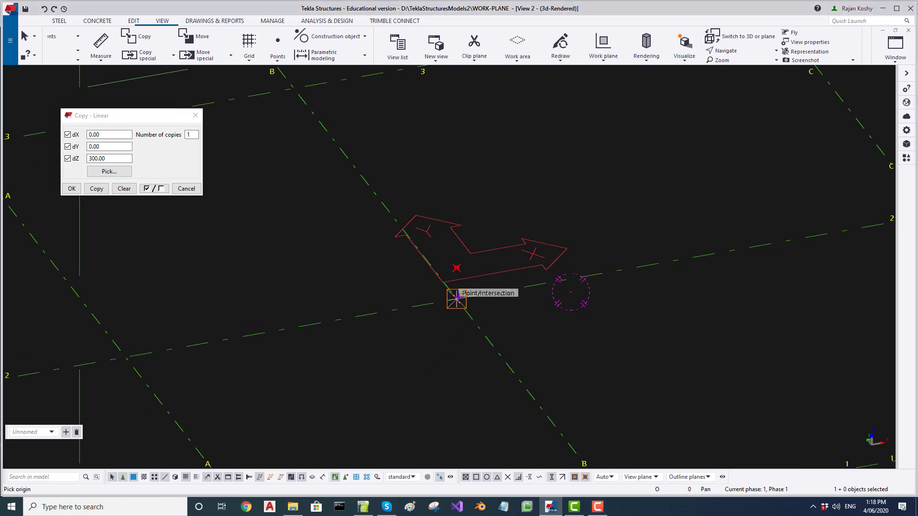
pyautogui.click(457, 299)
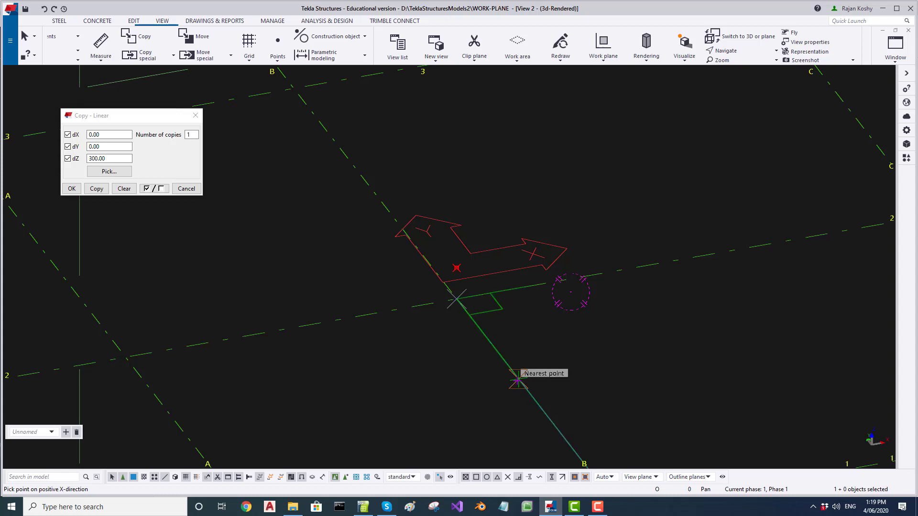
pyautogui.click(517, 380)
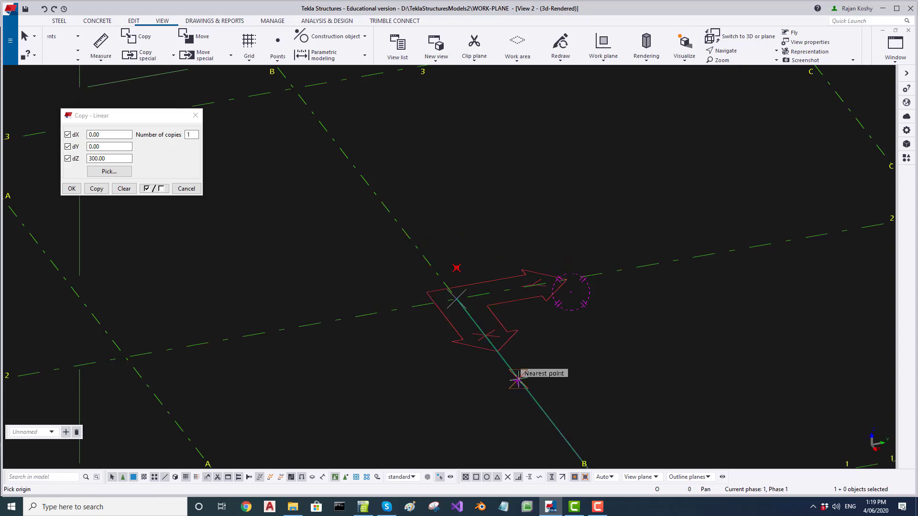
pyautogui.press('Escape')
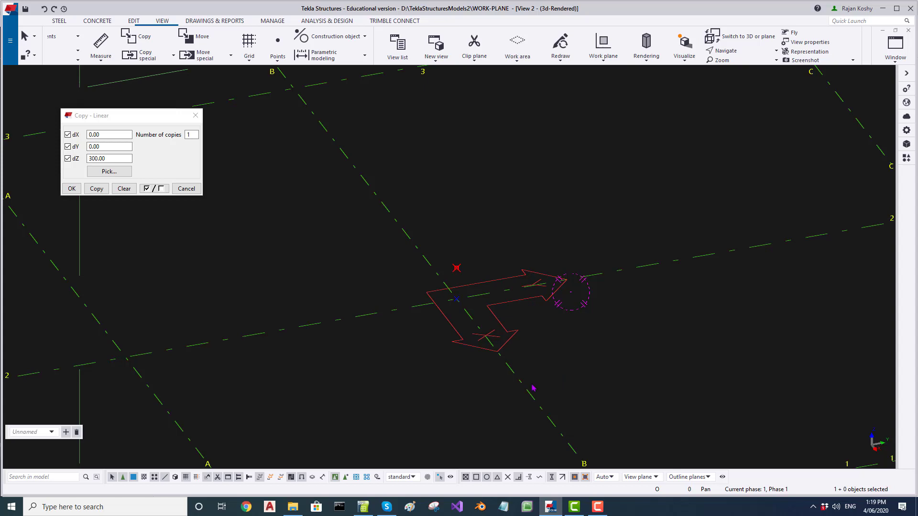
pyautogui.keyDown('ctrl'); pyautogui.moveTo(532, 383); pyautogui.dragTo(540, 368, button='middle'); pyautogui.keyUp('ctrl')
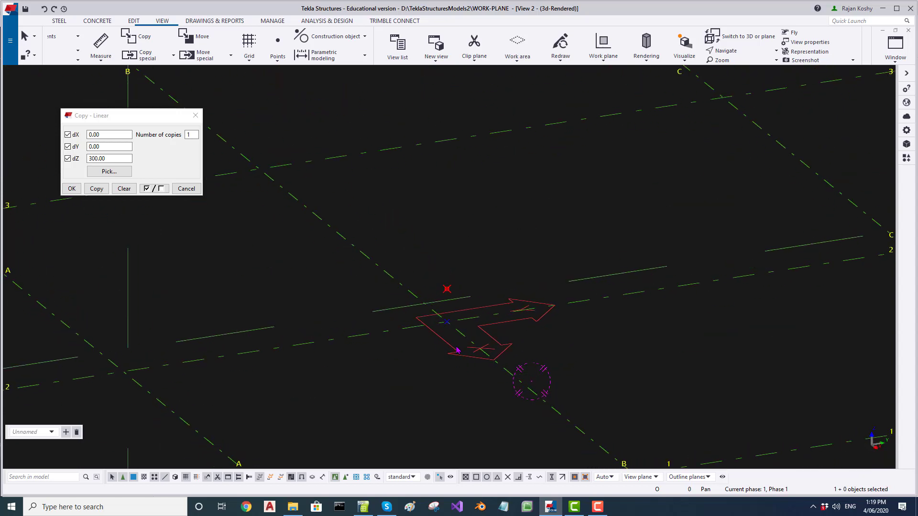
pyautogui.keyDown('ctrl'); pyautogui.moveTo(457, 350); pyautogui.dragTo(463, 355, button='middle'); pyautogui.keyUp('ctrl')
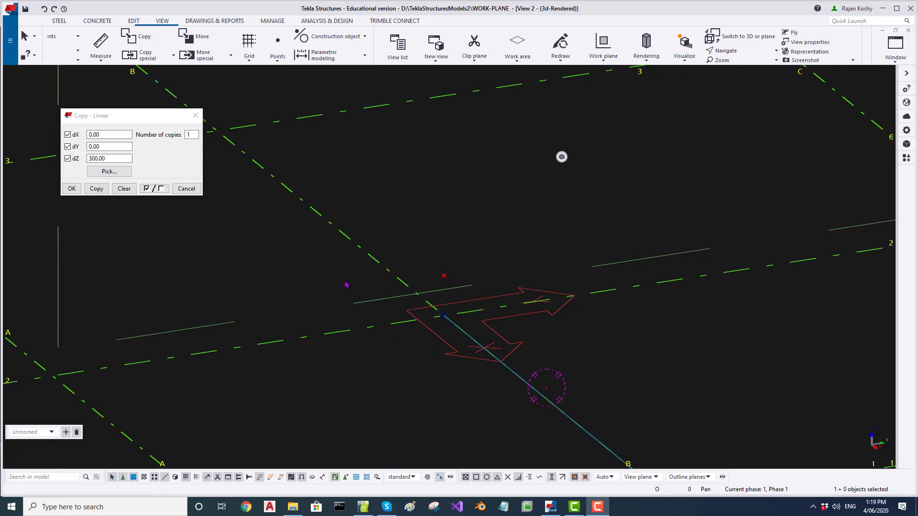
# Set the work plane using three points: origin at B-2, positive X along grid line 2 towards C, and positive Y through the copied point above B-2.
pyautogui.click(604, 58)
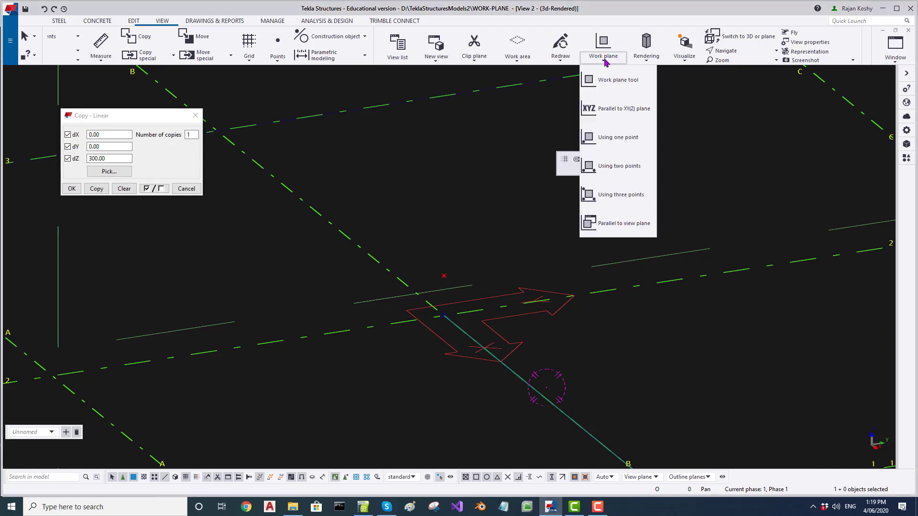
pyautogui.click(613, 204)
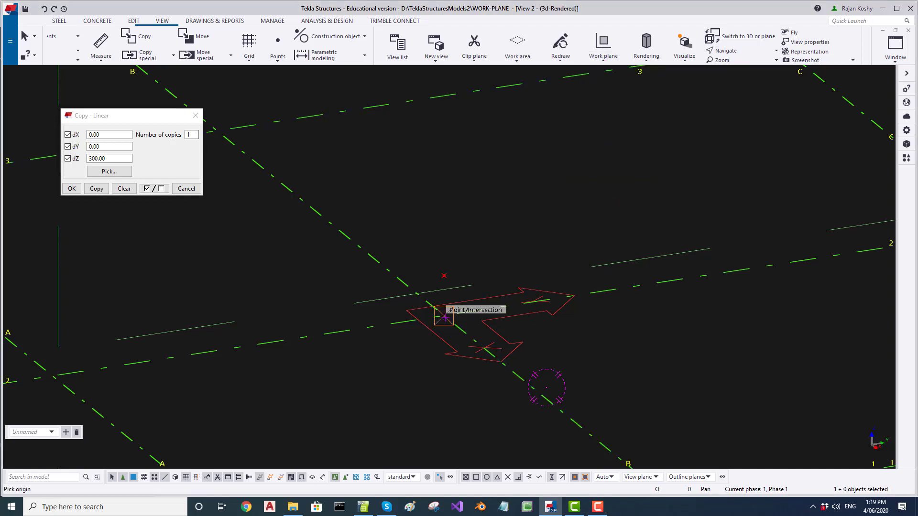
pyautogui.click(444, 318)
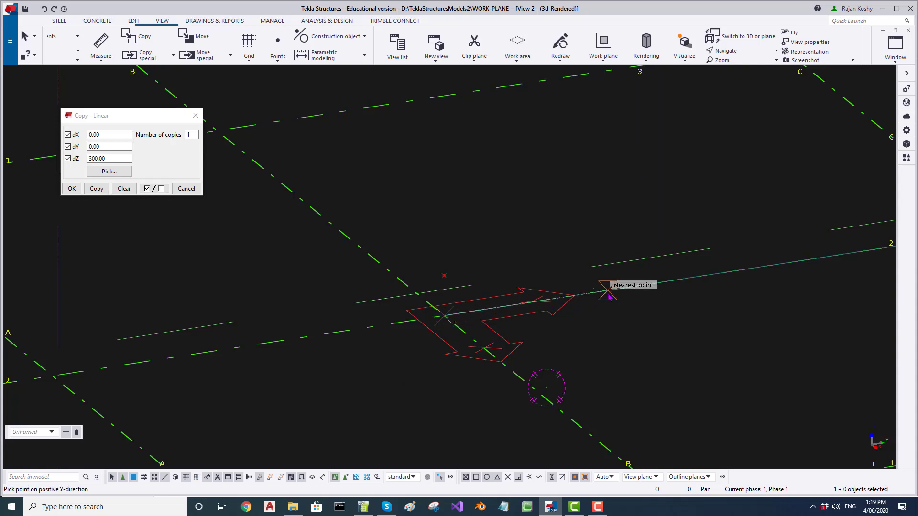
pyautogui.click(606, 290)
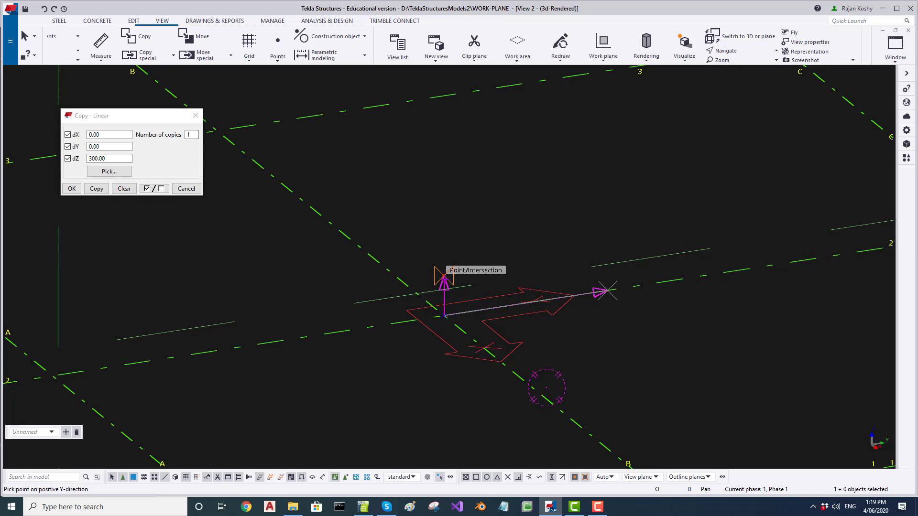
pyautogui.click(444, 276)
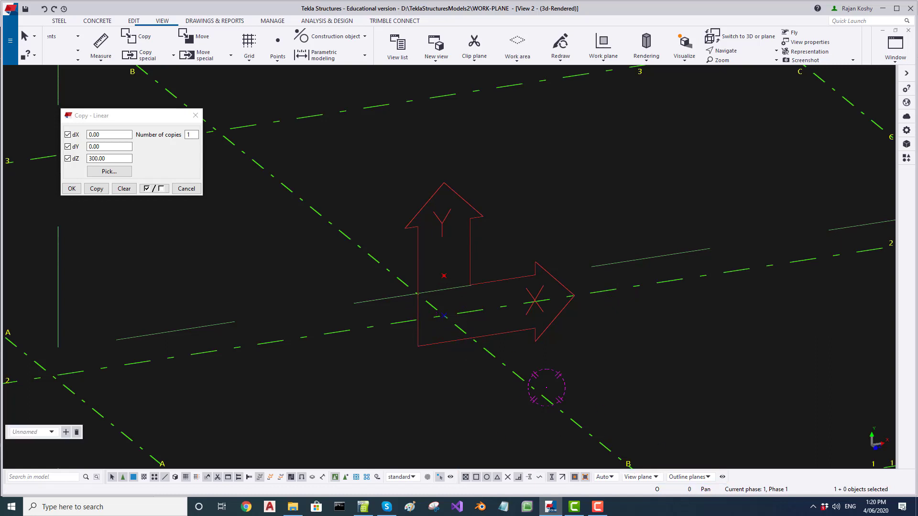
# Create a new view by picking two positions along grid line 3, from intersection B-3 to C-3.
pyautogui.hotkey('ctrl', 'p')
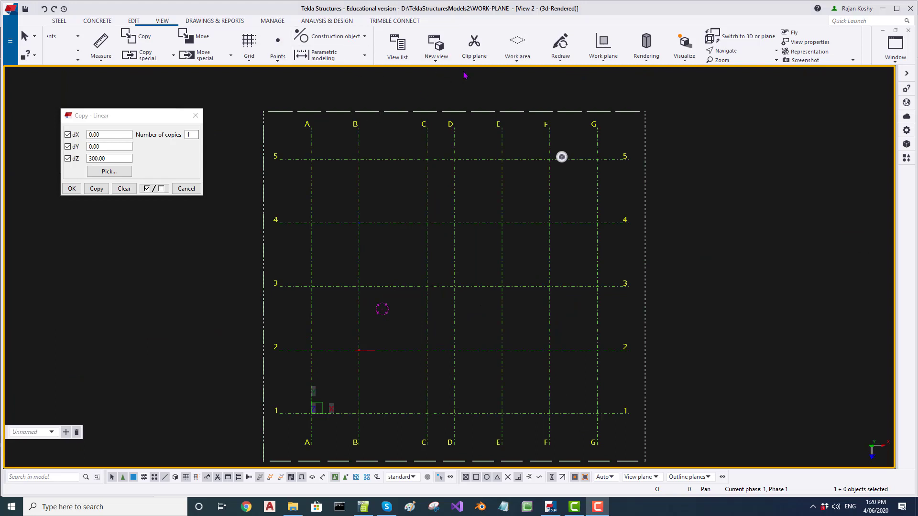
pyautogui.click(437, 57)
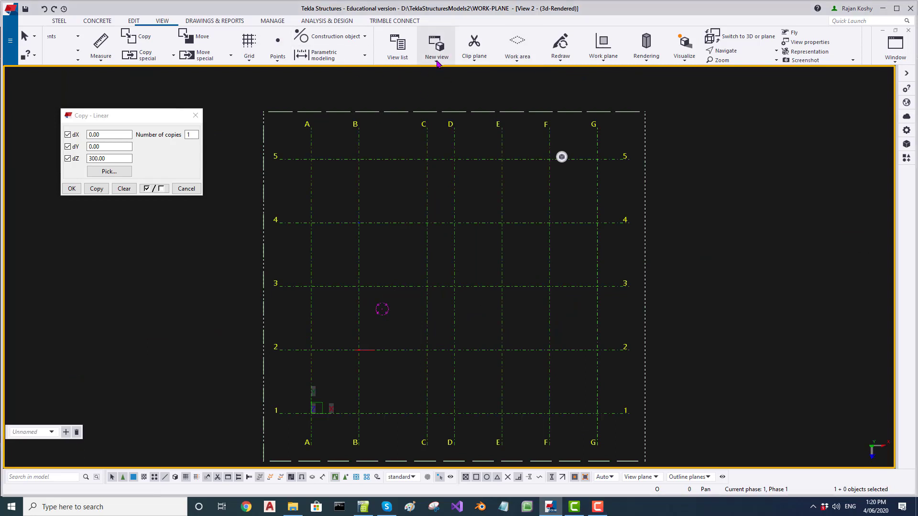
pyautogui.click(450, 94)
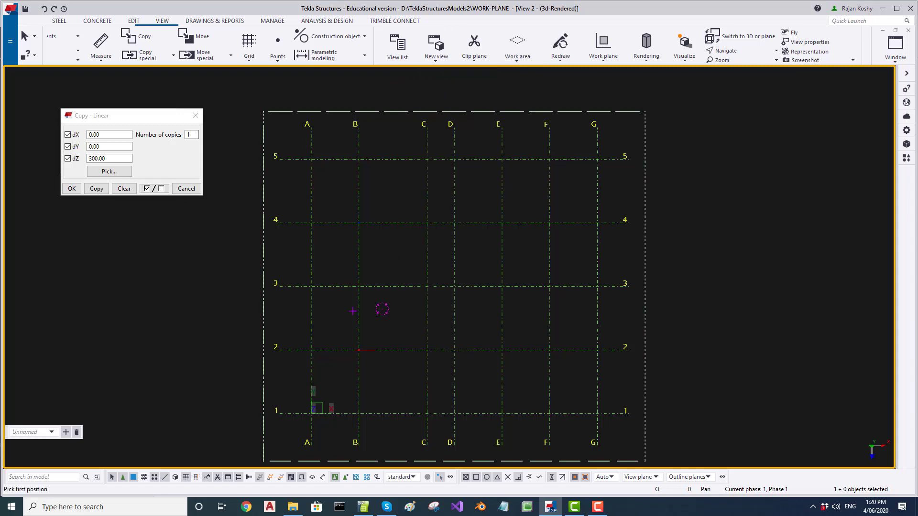
pyautogui.click(357, 287)
pyautogui.click(427, 286)
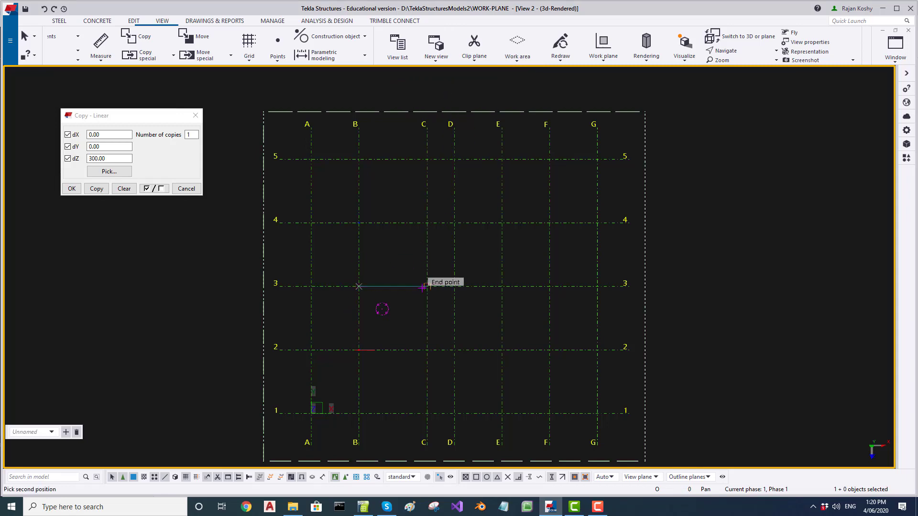
pyautogui.press('Escape')
# Examine the vertical work plane's position and orientation relative to the new grid line 3 view in 3D and plane projection.
pyautogui.scroll(4, 406, 289)
pyautogui.keyDown('ctrl'); pyautogui.moveTo(382, 294); pyautogui.dragTo(385, 293, button='middle'); pyautogui.keyUp('ctrl')
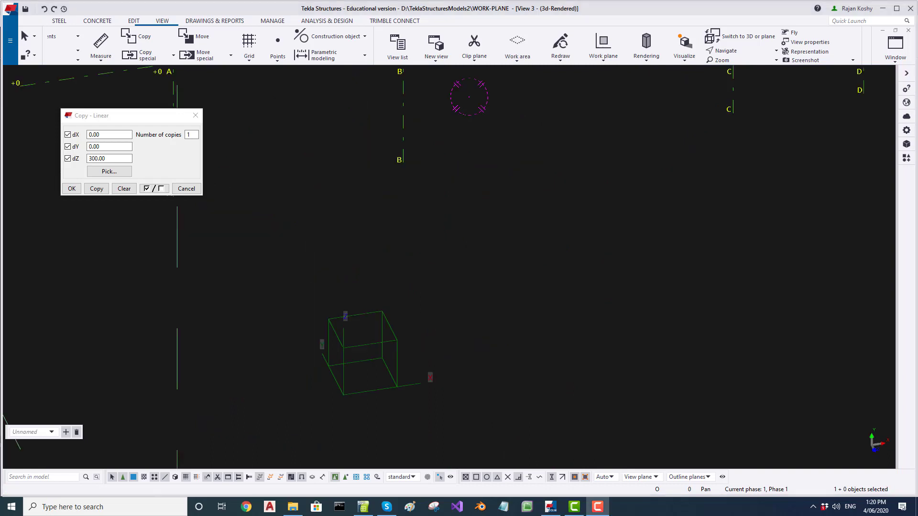
pyautogui.scroll(-5, 388, 313)
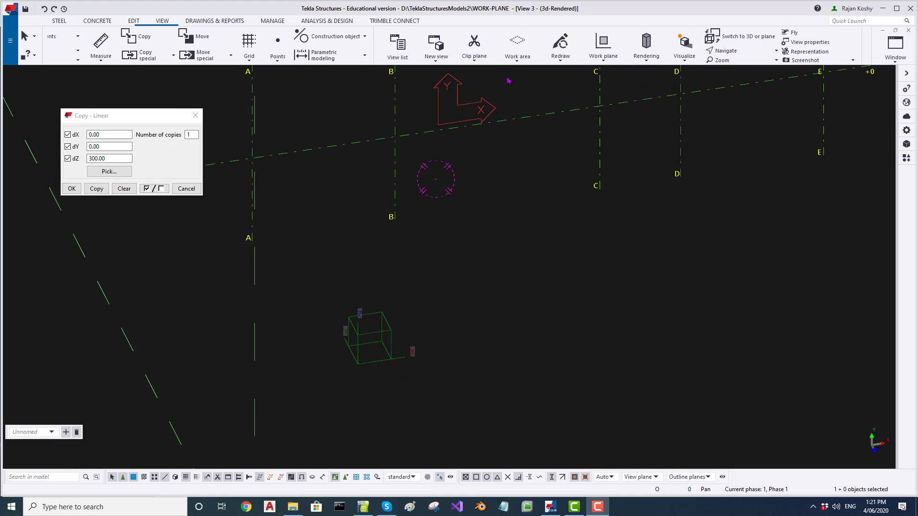
pyautogui.moveTo(503, 164); pyautogui.dragTo(494, 263, button='middle')
pyautogui.scroll(-2, 494, 263)
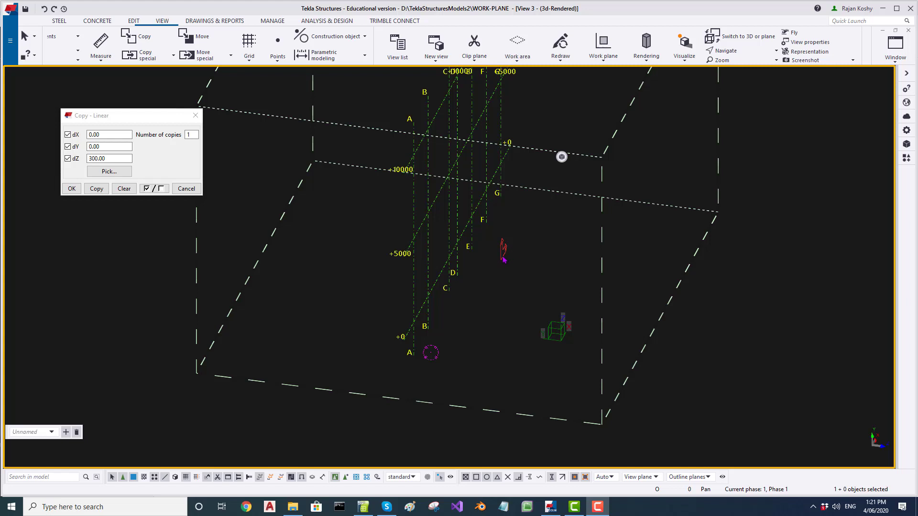
pyautogui.scroll(3, 505, 259)
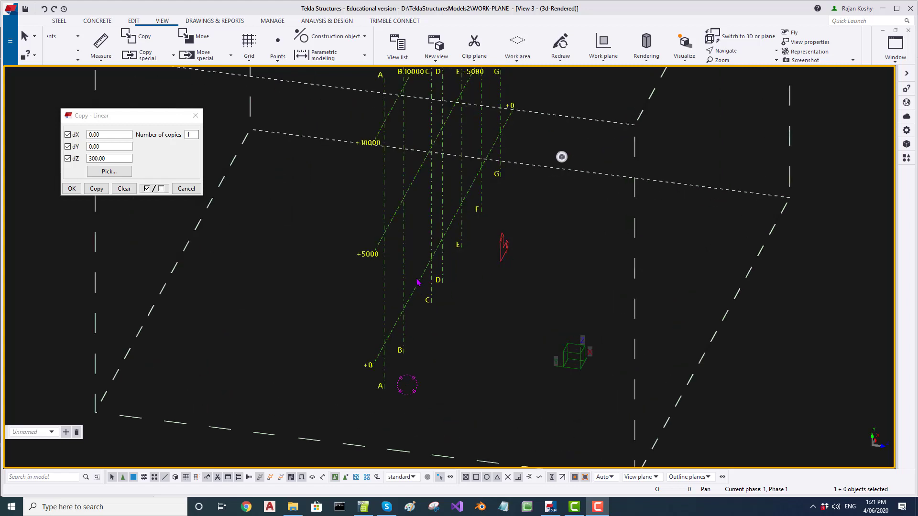
pyautogui.scroll(-2, 416, 283)
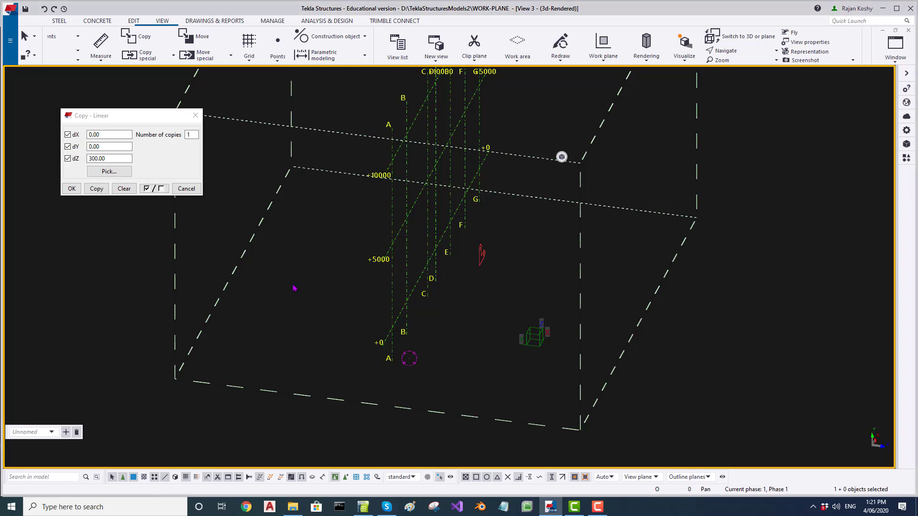
pyautogui.hotkey('ctrl', 'p')
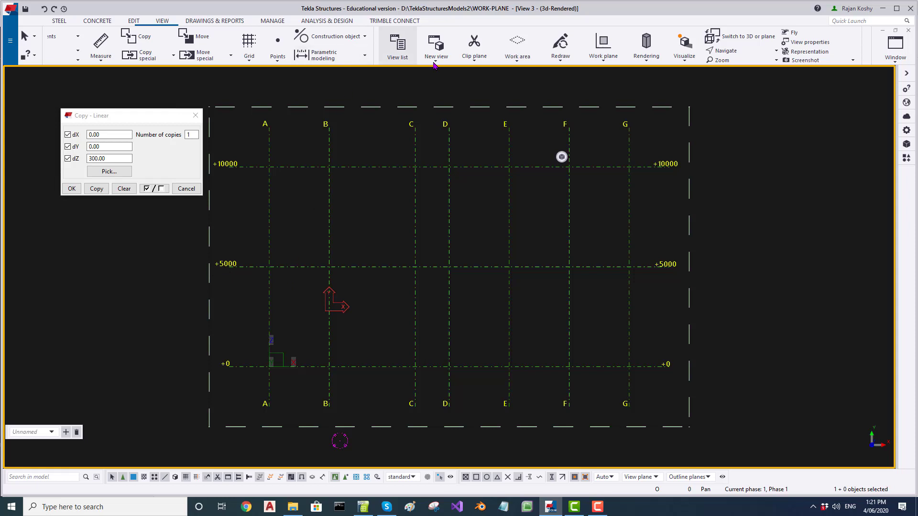
pyautogui.hotkey('ctrl', 'p')
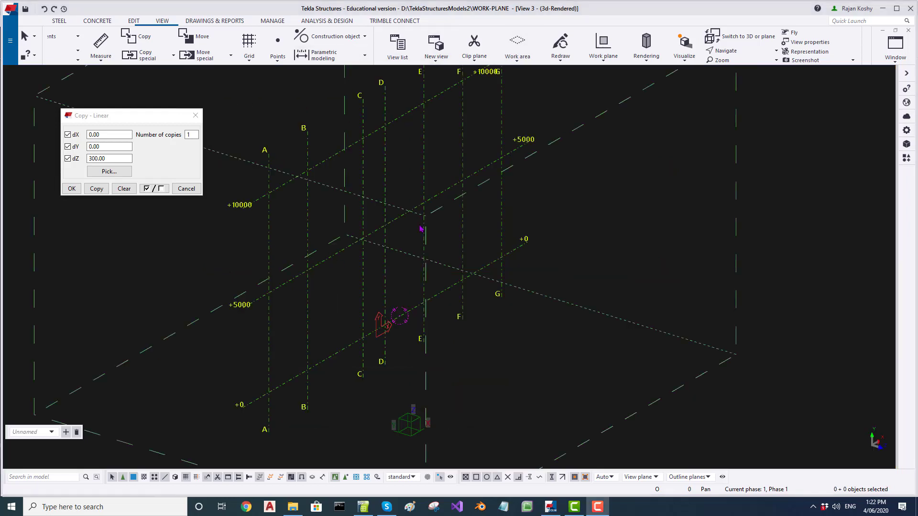
pyautogui.click(547, 146)
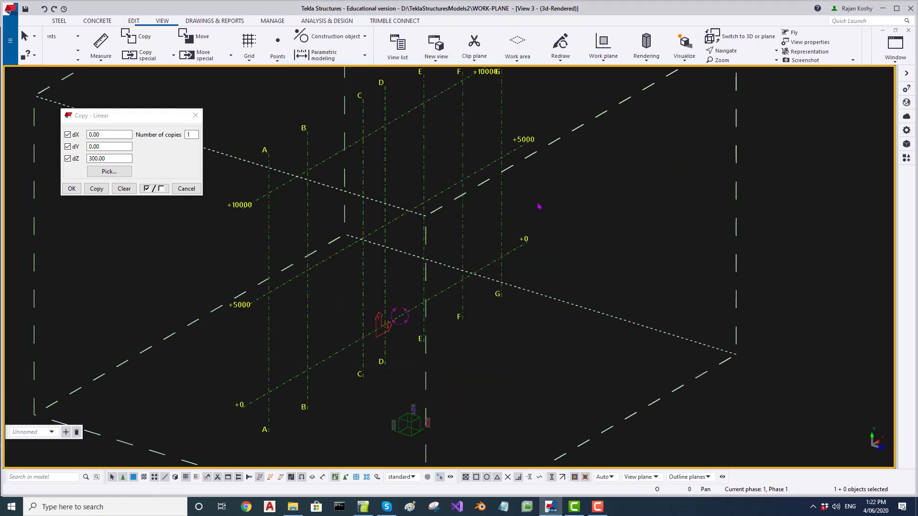
# Set the work plane parallel to the view plane of the new view along grid line 3.
pyautogui.click(604, 62)
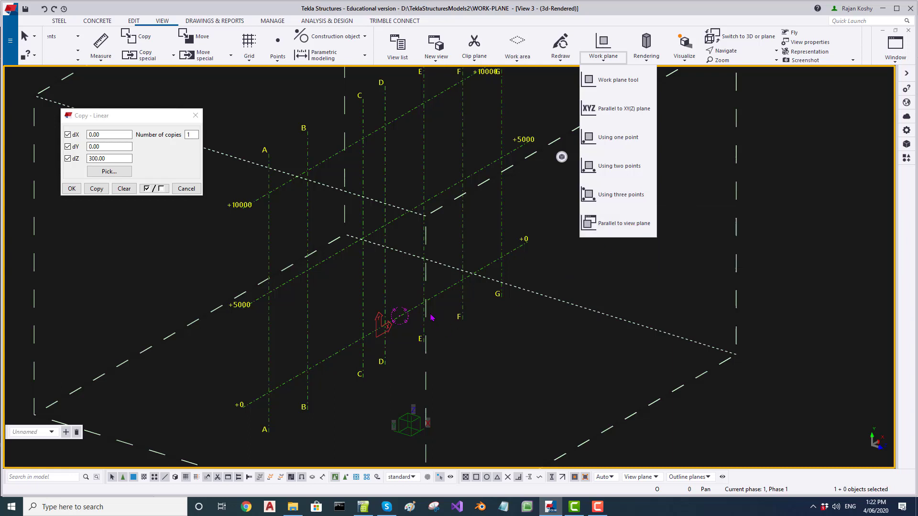
pyautogui.scroll(-3, 443, 316)
pyautogui.click(417, 332)
pyautogui.keyDown('ctrl'); pyautogui.moveTo(417, 332); pyautogui.dragTo(422, 312, button='middle'); pyautogui.keyUp('ctrl')
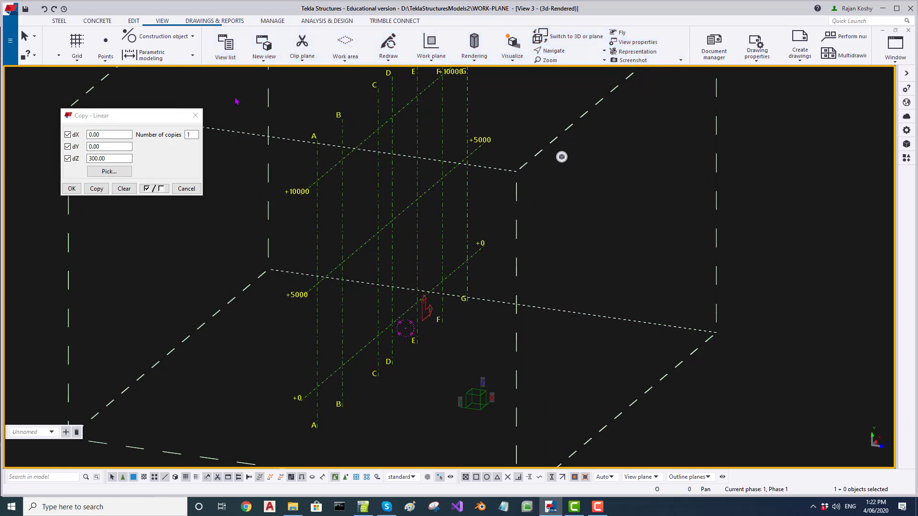
pyautogui.click(432, 62)
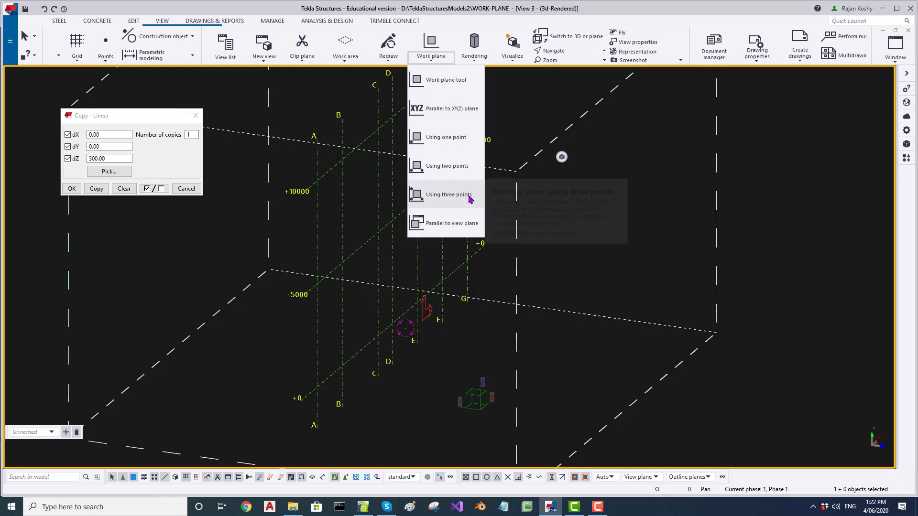
pyautogui.click(451, 223)
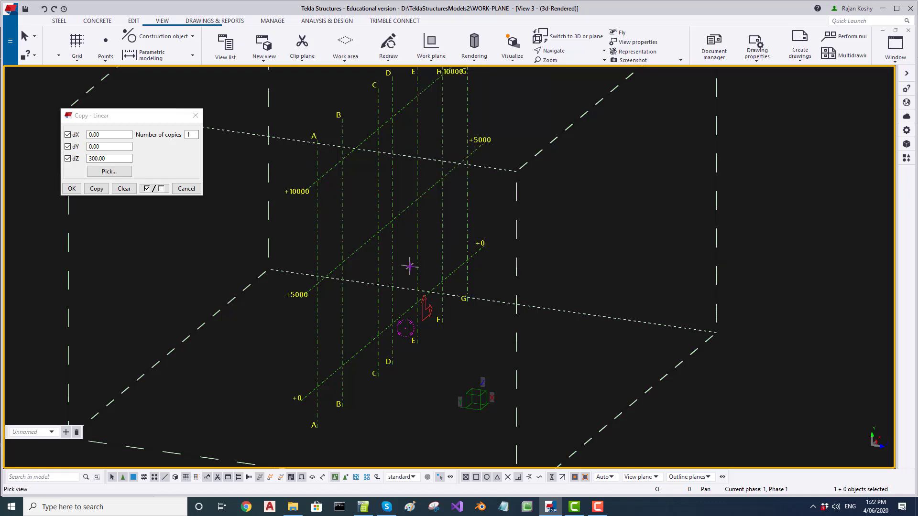
pyautogui.scroll(3, 318, 310)
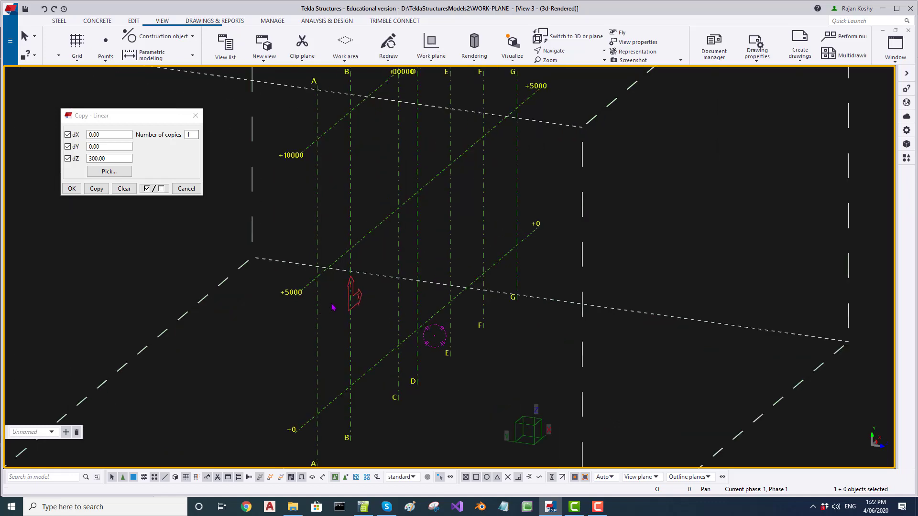
pyautogui.keyDown('ctrl'); pyautogui.moveTo(334, 307); pyautogui.dragTo(313, 324, button='middle'); pyautogui.keyUp('ctrl')
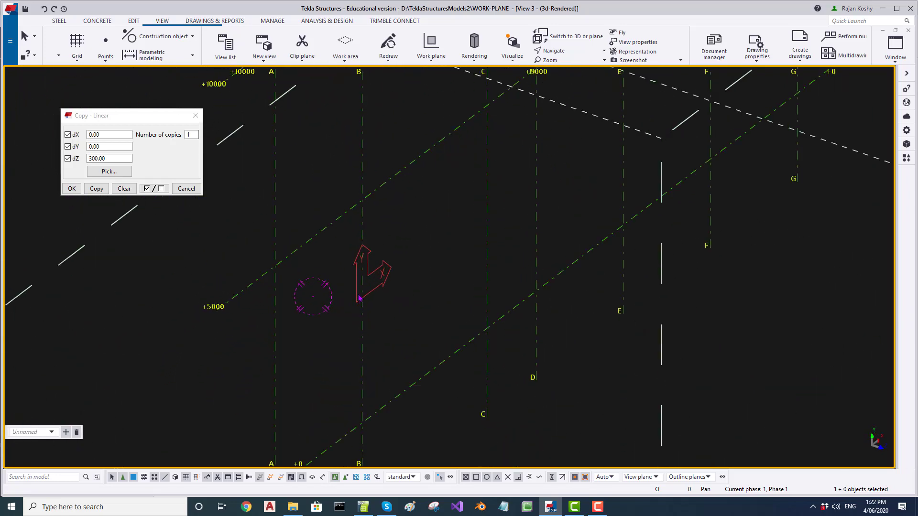
pyautogui.keyDown('ctrl'); pyautogui.moveTo(358, 297); pyautogui.dragTo(476, 345, button='middle'); pyautogui.keyUp('ctrl')
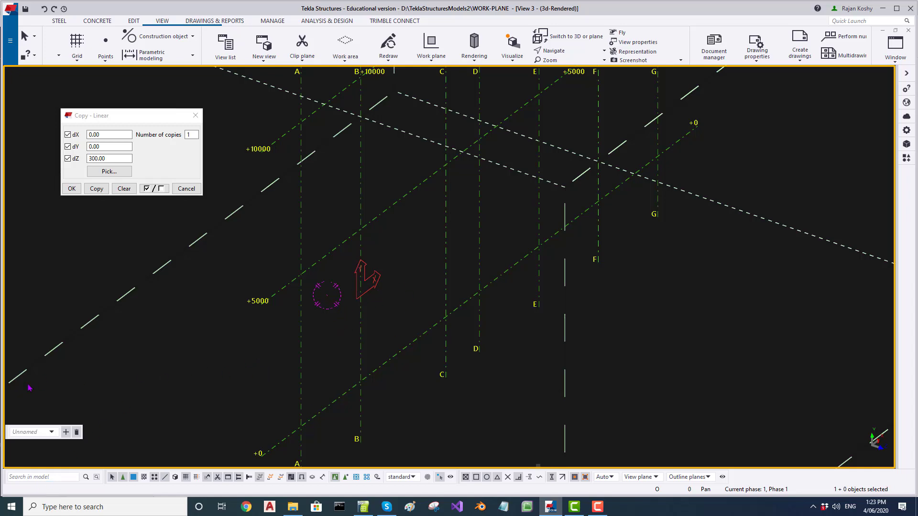
pyautogui.keyDown('ctrl'); pyautogui.moveTo(368, 282); pyautogui.dragTo(287, 297, button='middle'); pyautogui.keyUp('ctrl')
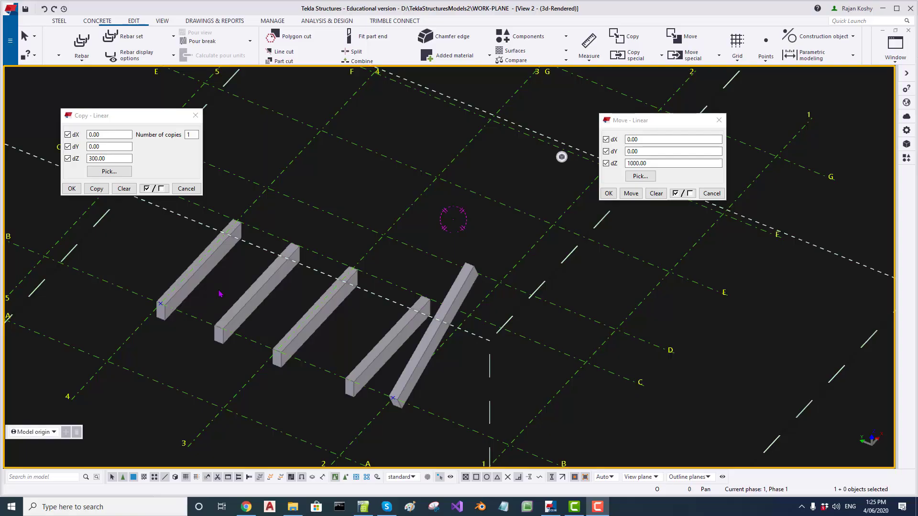
# Set the work plane on the side face of the beam on grid line 4, at its end on grid line B.
pyautogui.scroll(2, 219, 293)
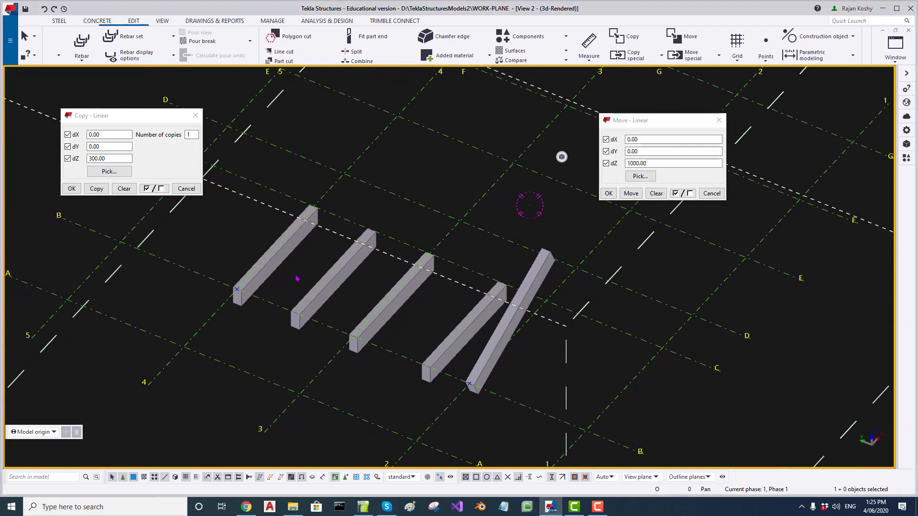
pyautogui.scroll(2, 296, 280)
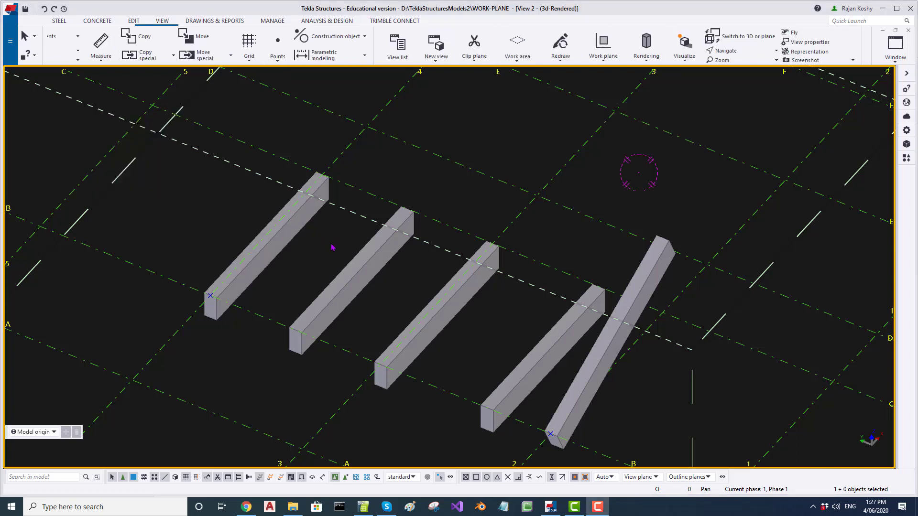
pyautogui.moveTo(332, 245); pyautogui.dragTo(377, 244, button='middle')
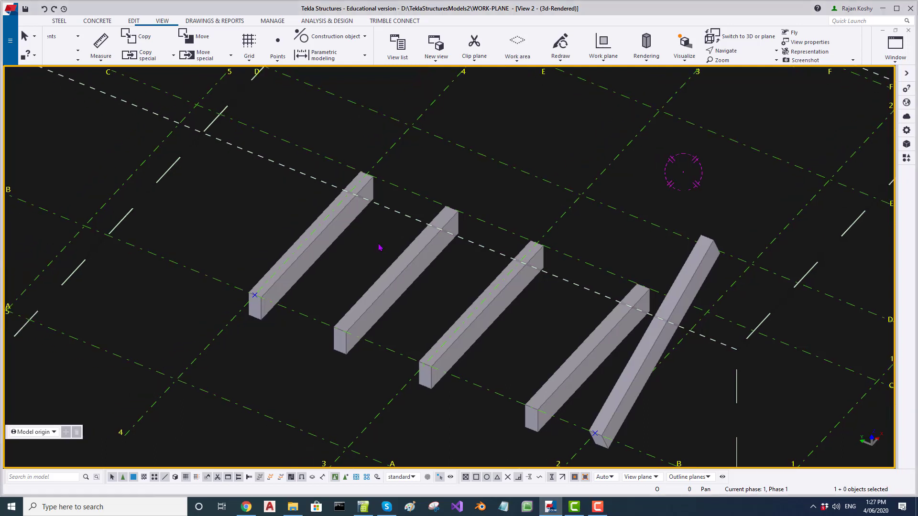
pyautogui.scroll(1, 375, 249)
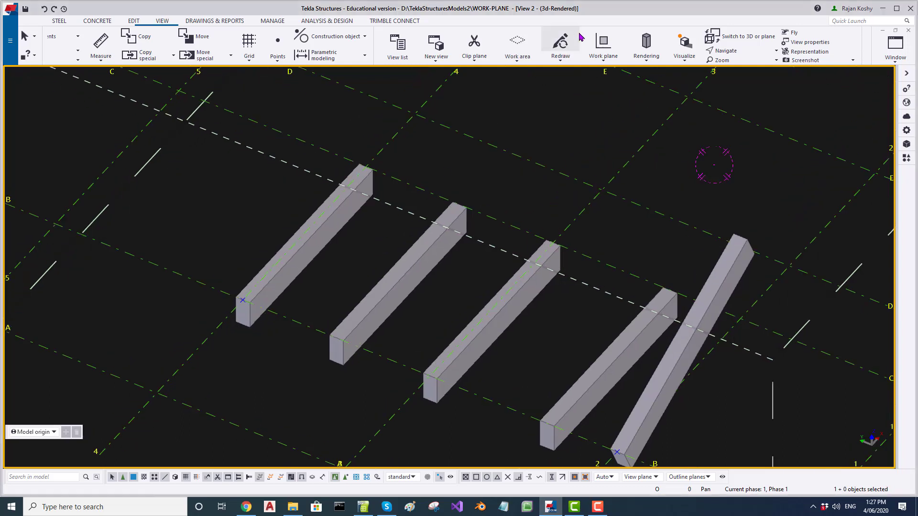
pyautogui.click(604, 42)
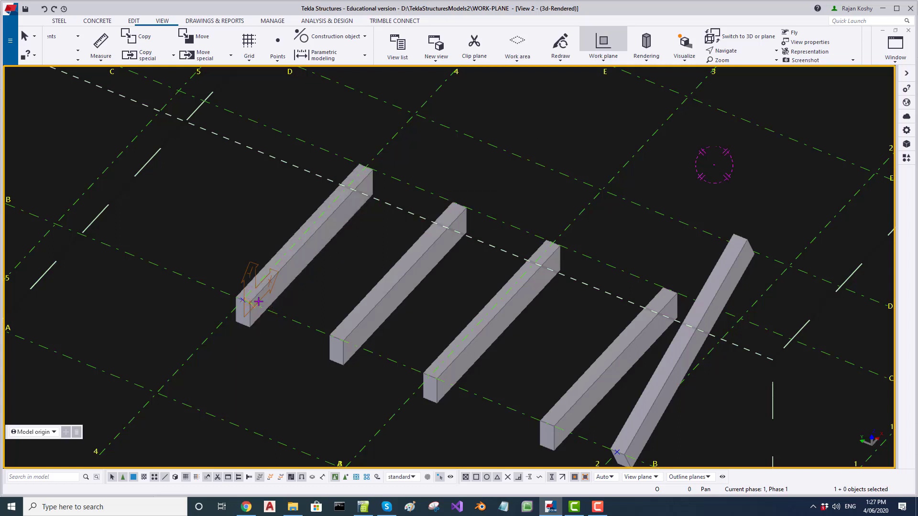
pyautogui.scroll(2, 251, 308)
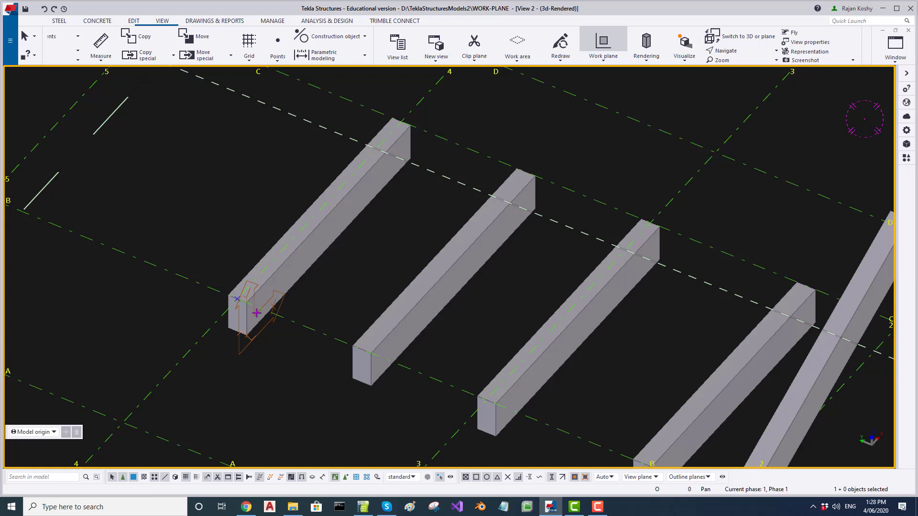
pyautogui.click(256, 313)
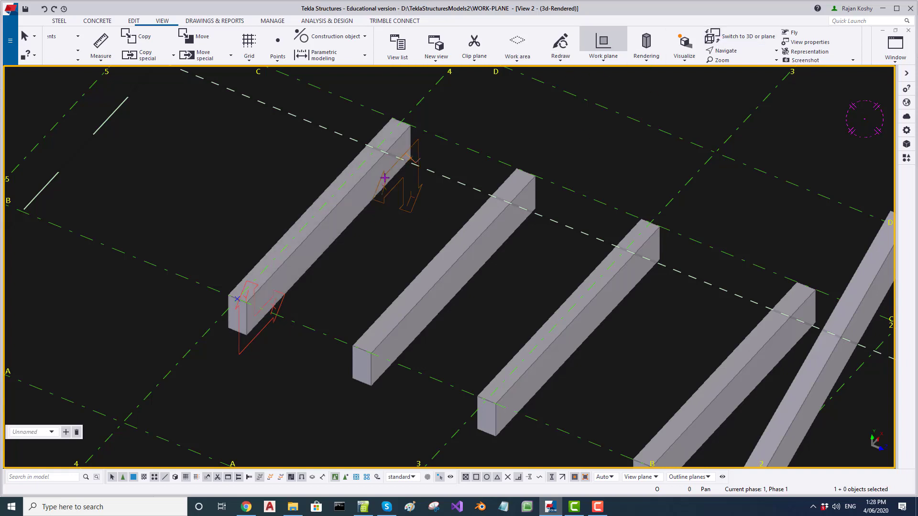
# Set the work plane on the far end of the grid line 4 beam's side face, then on its top face.
pyautogui.click(385, 178)
pyautogui.click(302, 236)
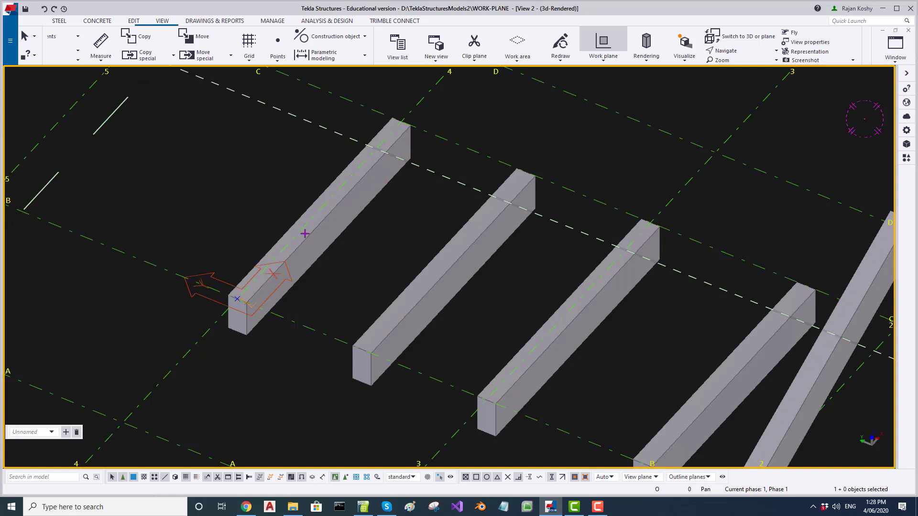
pyautogui.click(368, 165)
# Set the work plane on the end faces of the second beam and the grid line 3 beam, then on both beams' top faces.
pyautogui.click(360, 364)
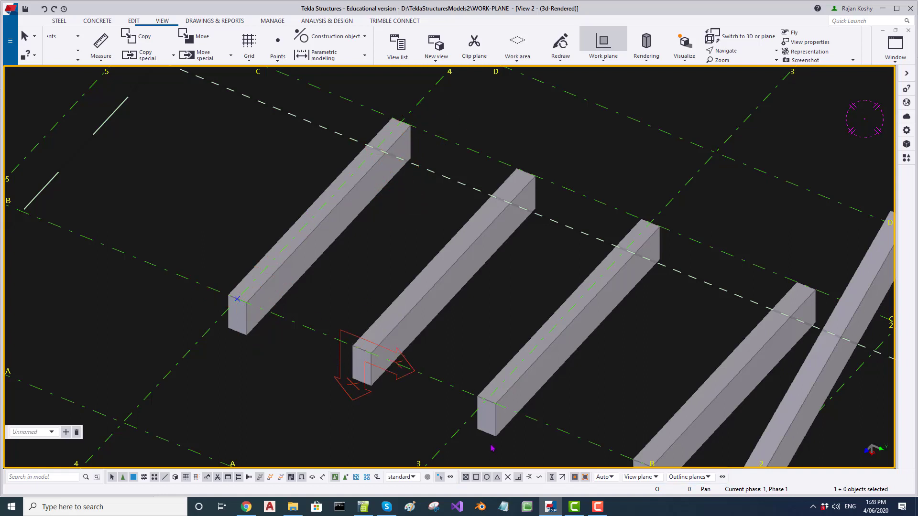
pyautogui.click(487, 415)
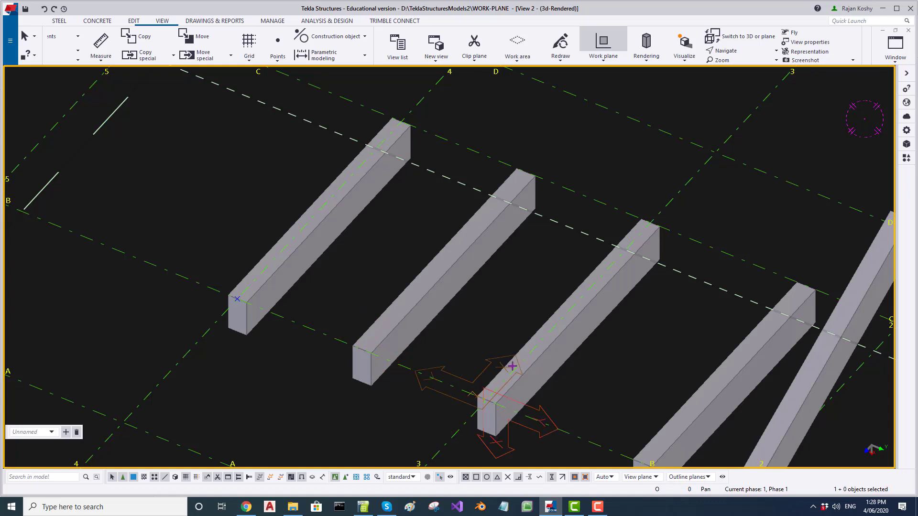
pyautogui.click(512, 366)
pyautogui.click(434, 271)
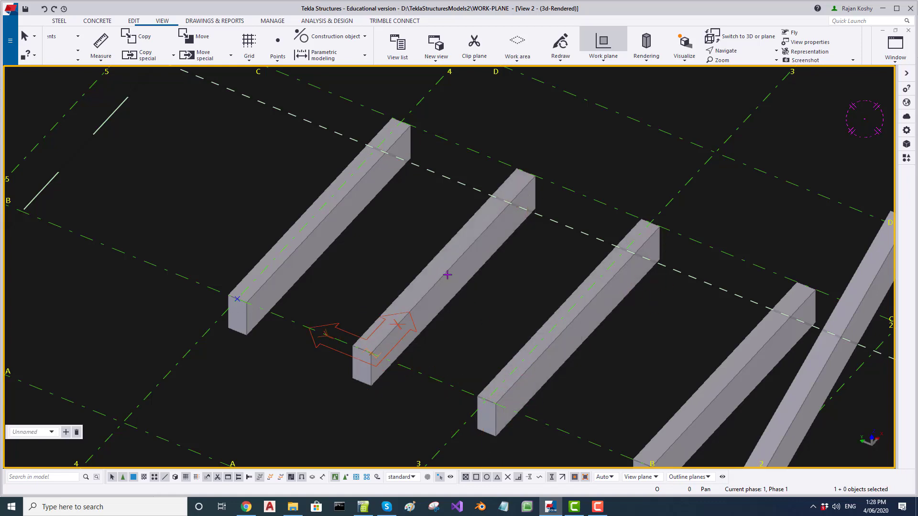
# Set the work plane on the skewed beam, first at its end near grid line B and then at its far end.
pyautogui.scroll(-2, 429, 271)
pyautogui.scroll(-1, 445, 282)
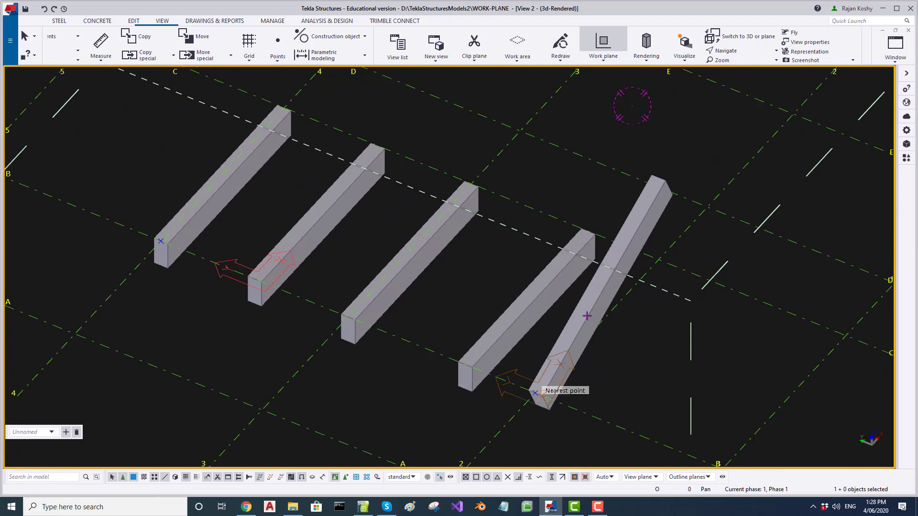
pyautogui.keyDown('ctrl'); pyautogui.moveTo(586, 329); pyautogui.dragTo(480, 330, button='middle'); pyautogui.keyUp('ctrl')
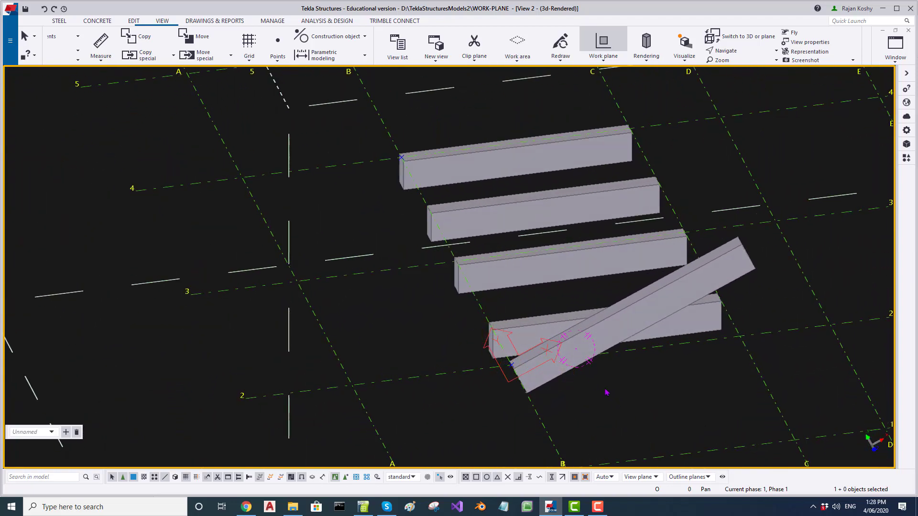
pyautogui.click(688, 276)
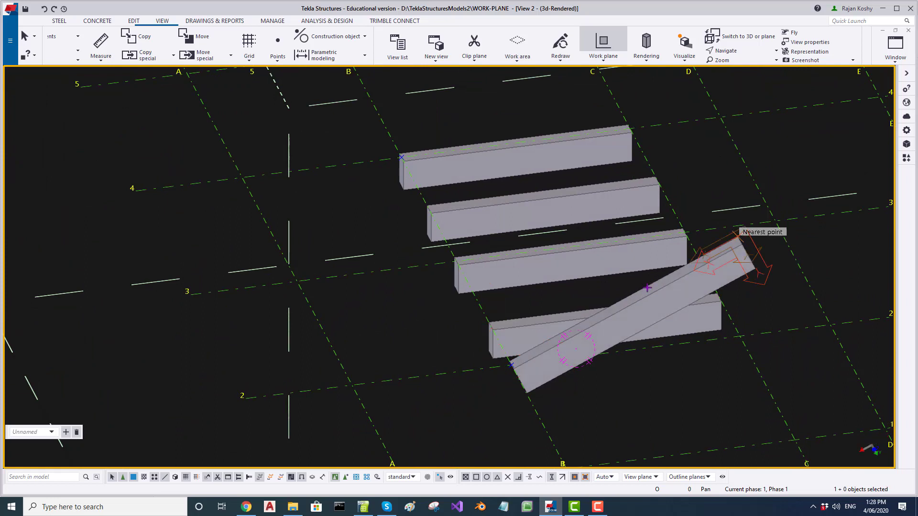